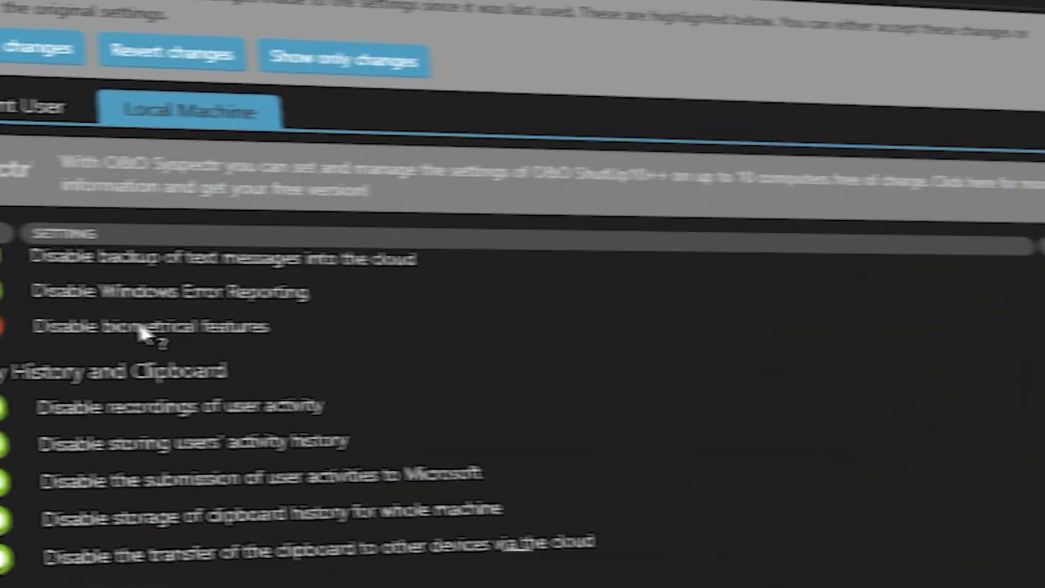
Scroll through the page and highlight the GearUP Booster line in the description.
scroll(198, 323, down, 10)
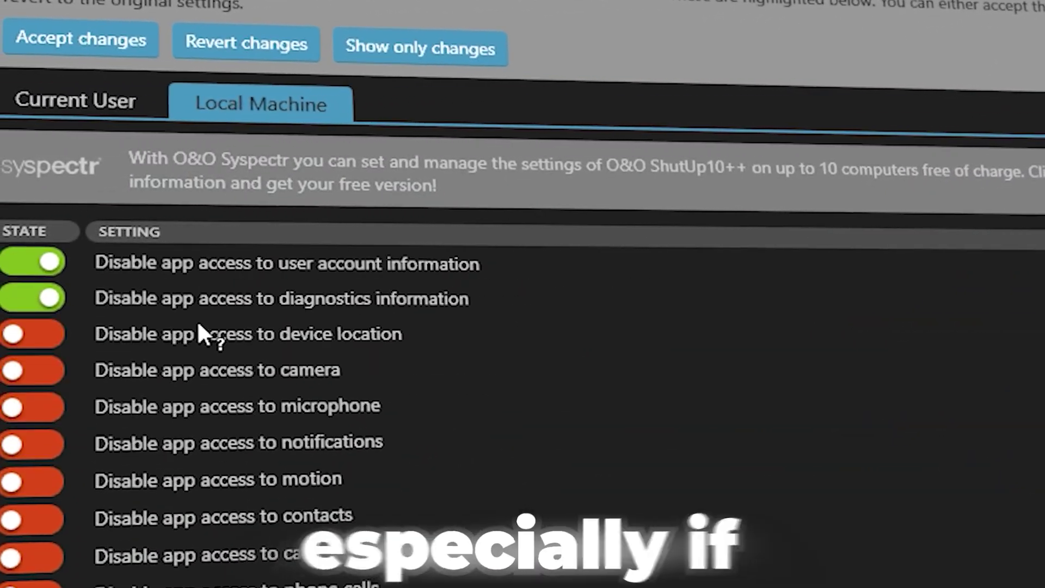
scroll(198, 321, down, 5)
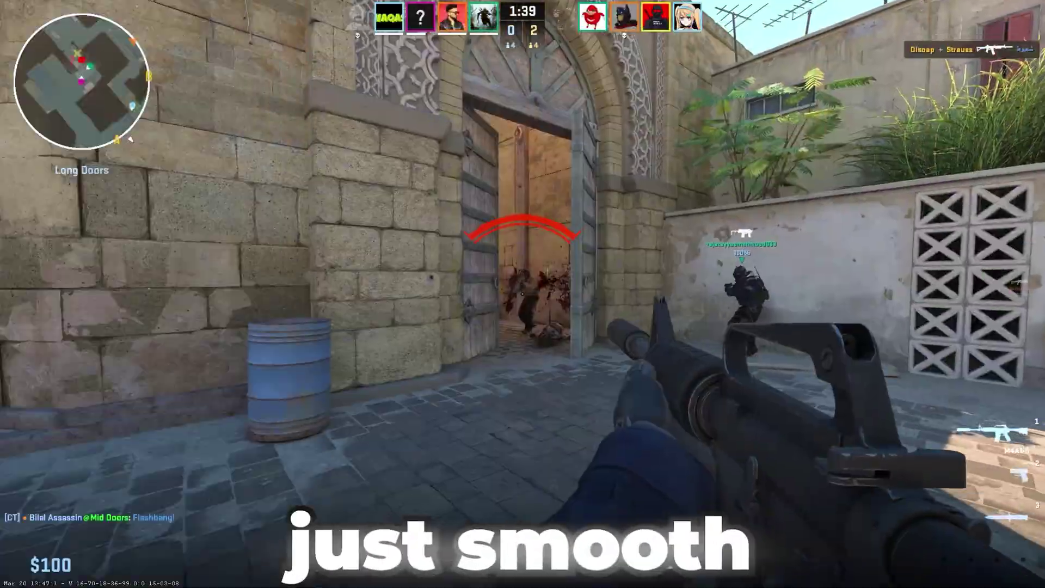
key(f)
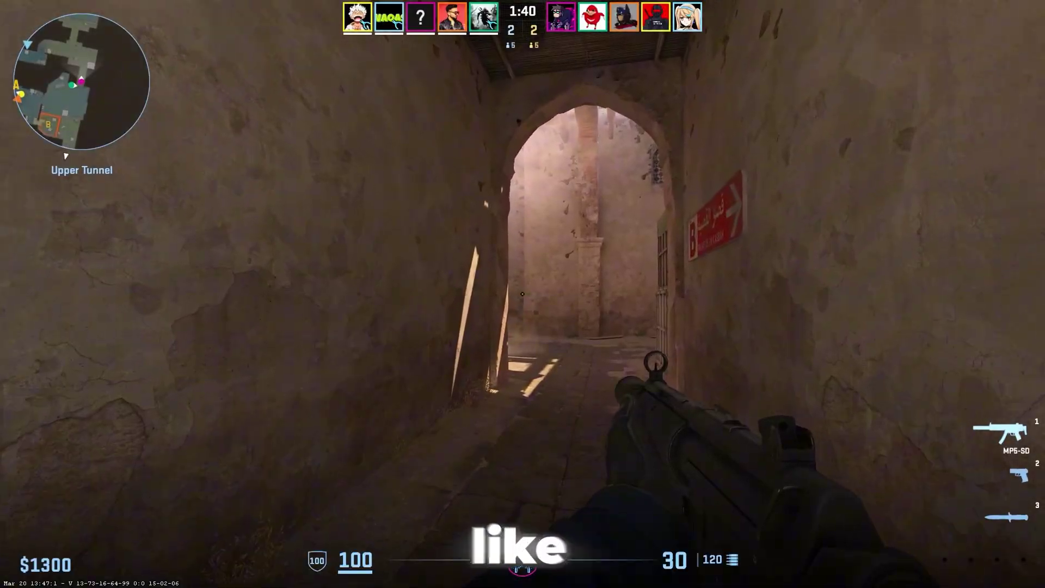
key(w)
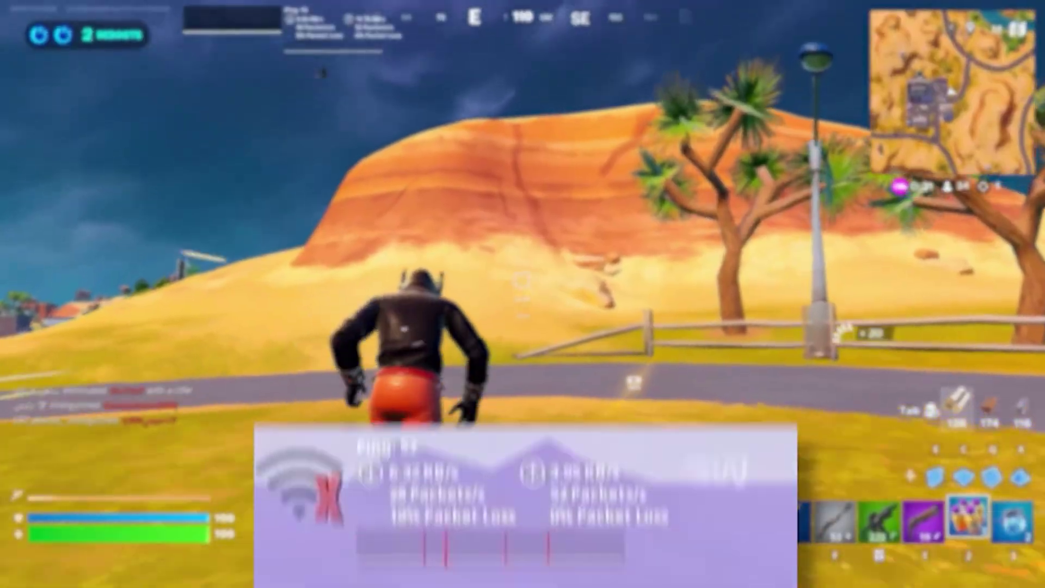
key(w)
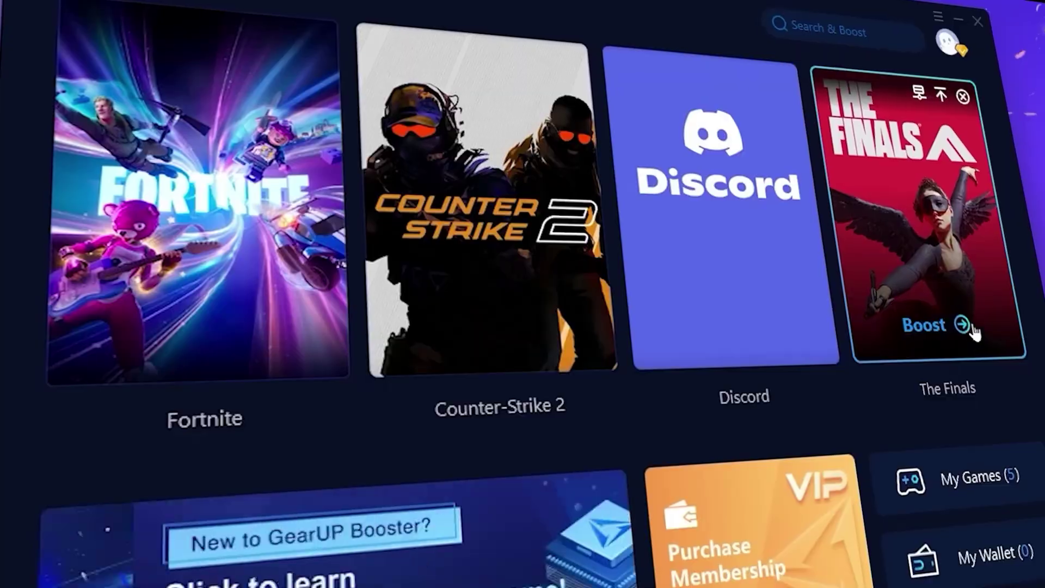
mouse_move(757, 348)
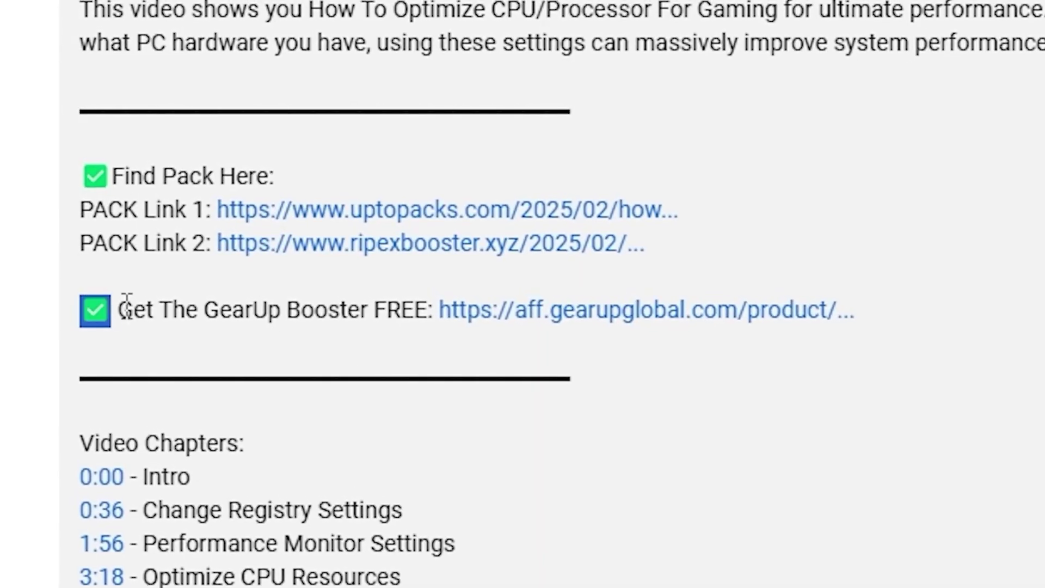
drag(121, 303, 822, 332)
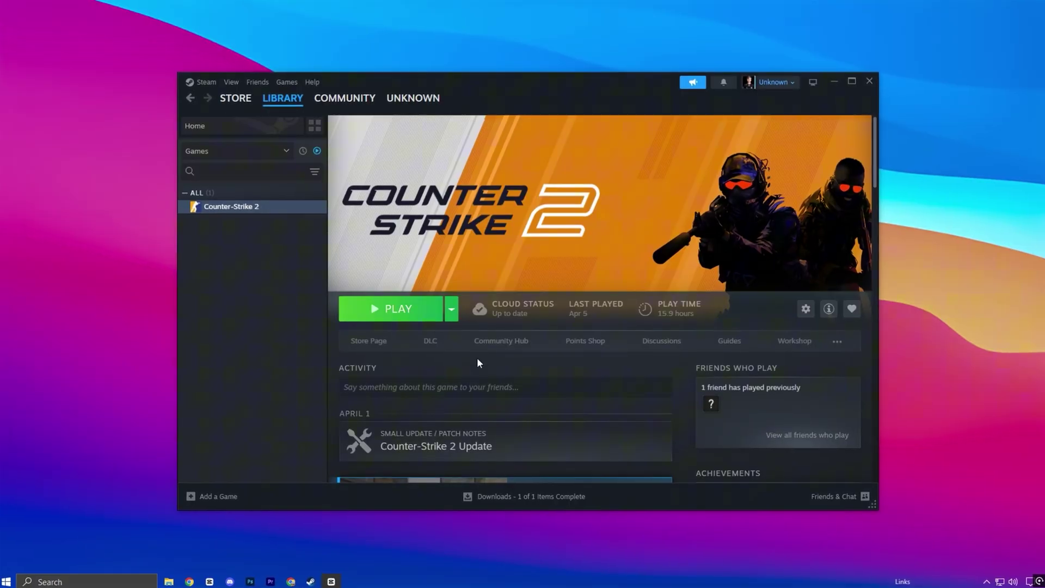
Browse Counter-Strike 2's installed files from its Steam properties and go into game\bin\win64.
right_click(232, 210)
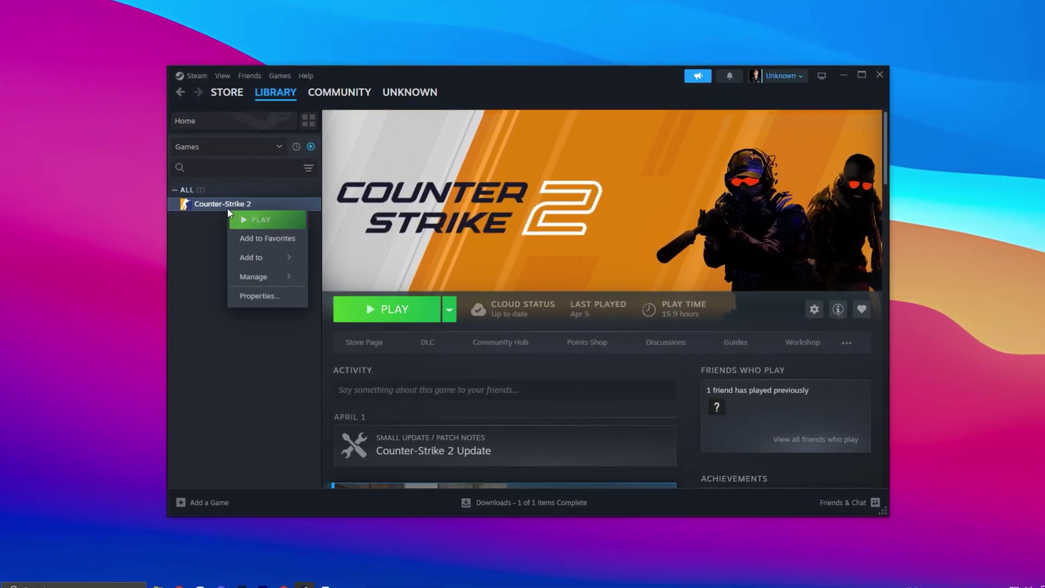
click(260, 296)
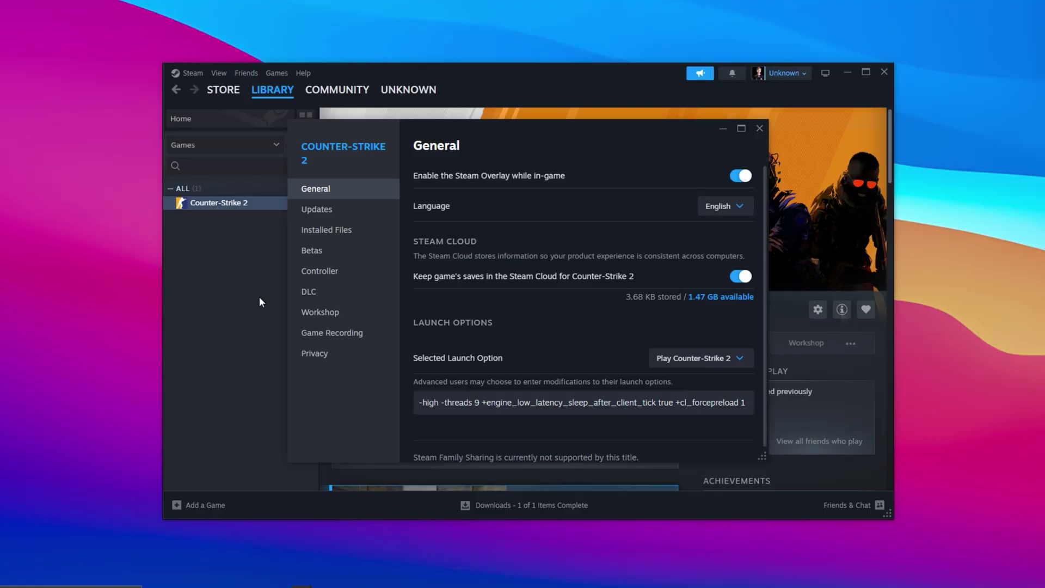
click(352, 236)
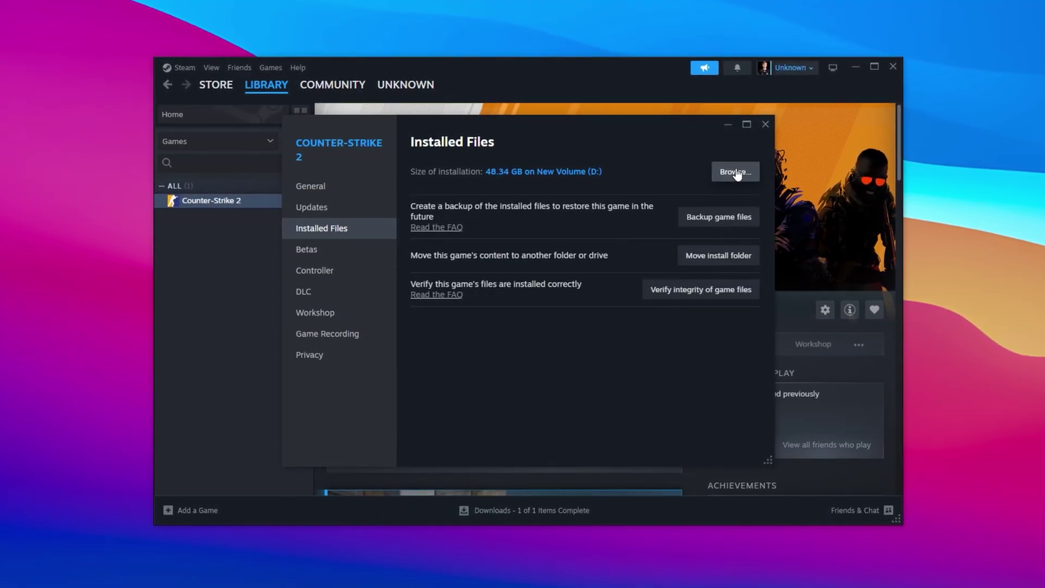
click(736, 172)
click(352, 176)
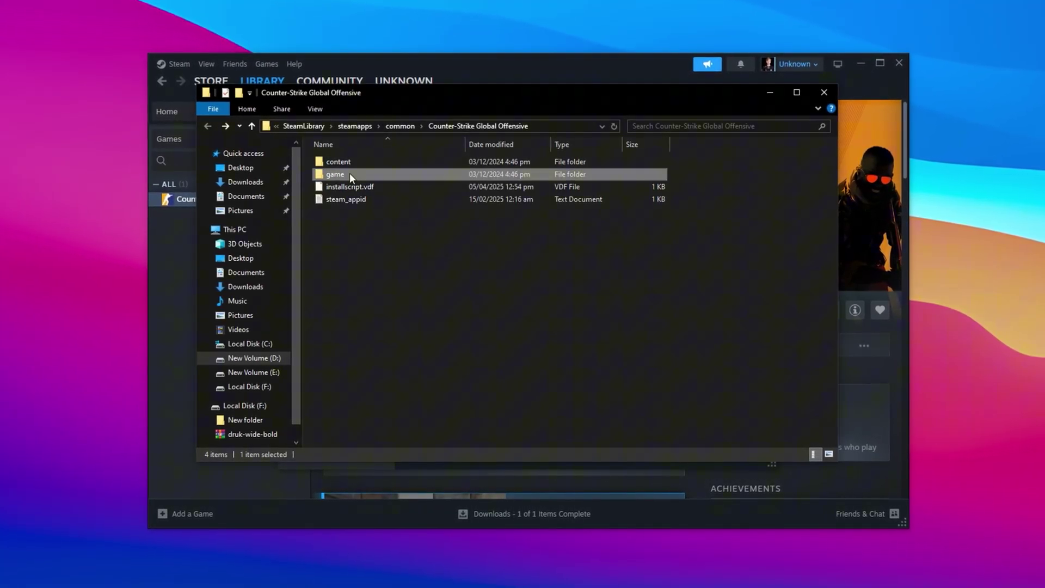
double_click(350, 174)
double_click(348, 159)
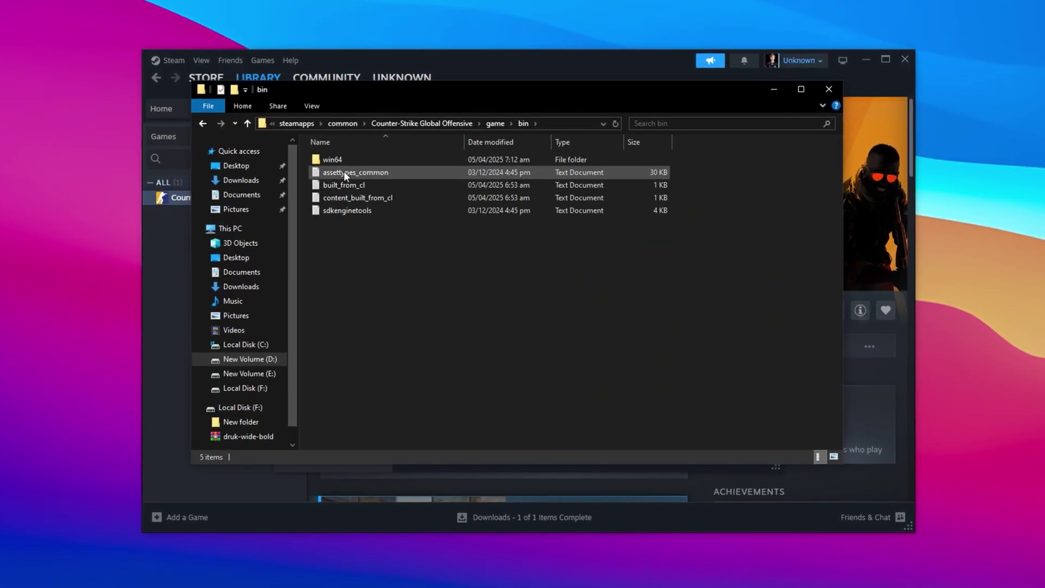
double_click(342, 159)
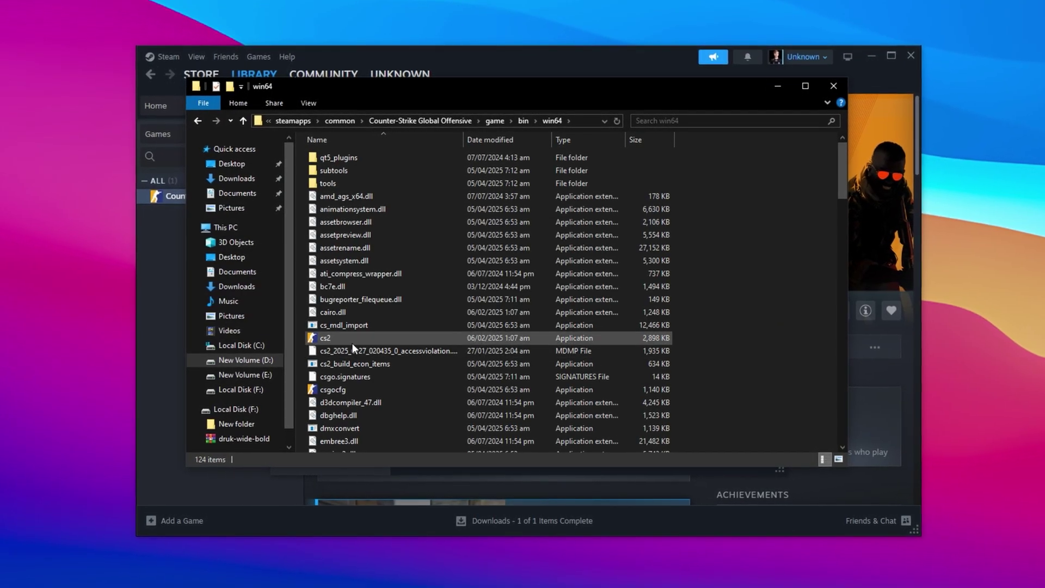
Give cs2 disabled full-screen optimisations and overridden high DPI scaling, then close the win64 window.
right_click(376, 337)
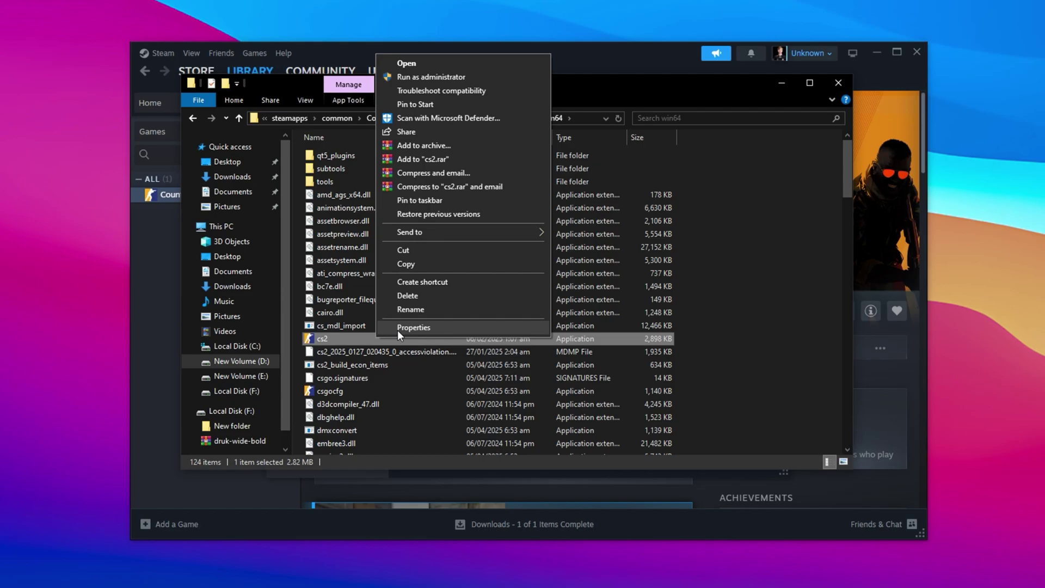
click(398, 328)
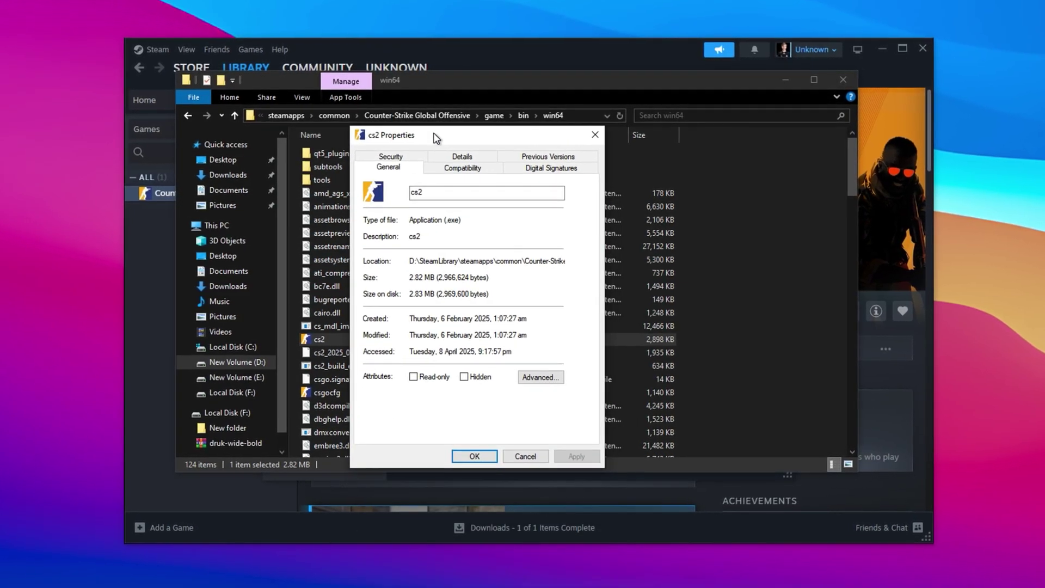
click(462, 168)
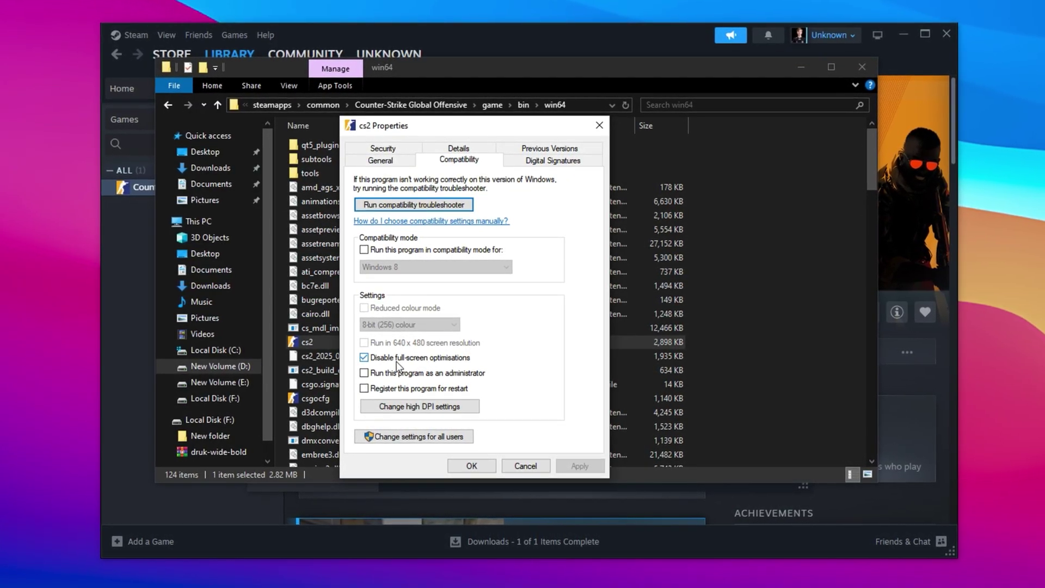
click(394, 407)
click(412, 385)
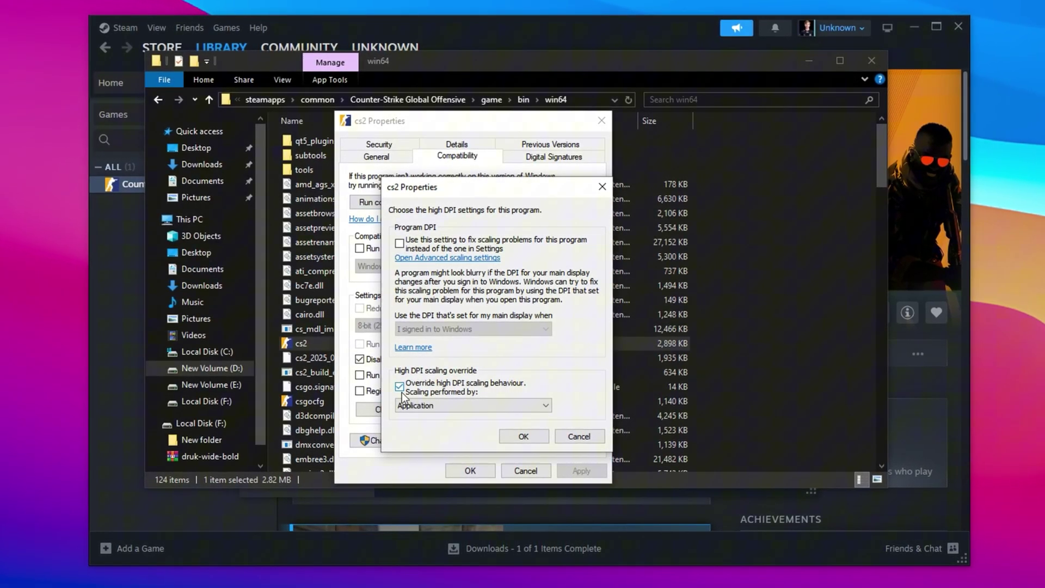
click(515, 436)
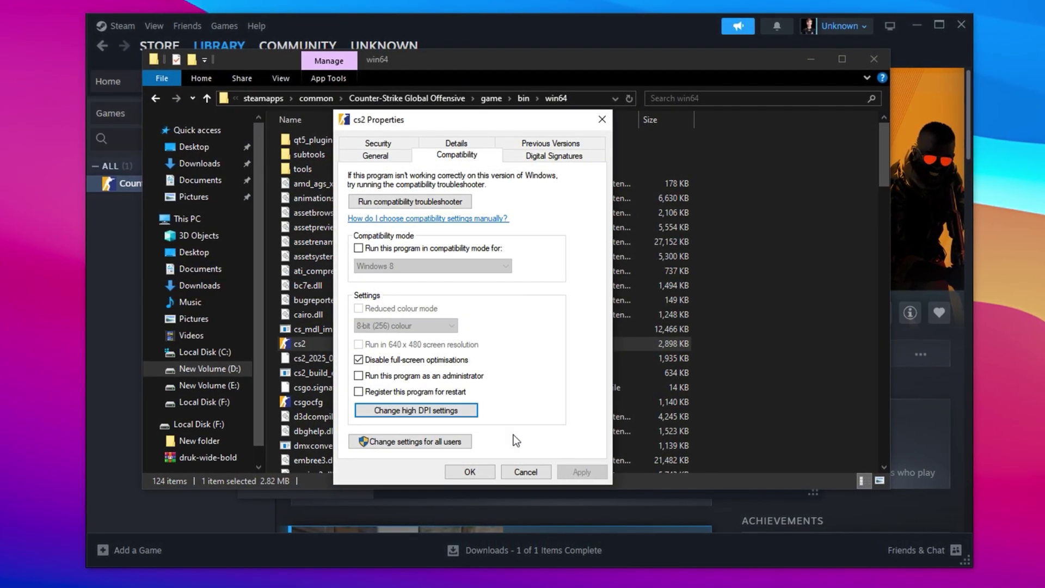
click(467, 472)
click(876, 58)
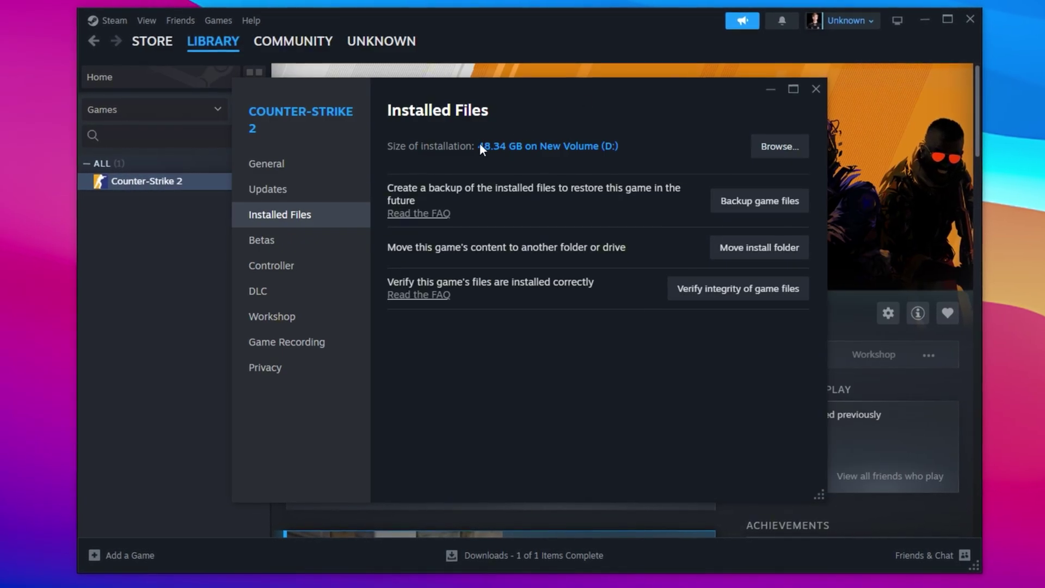
click(815, 88)
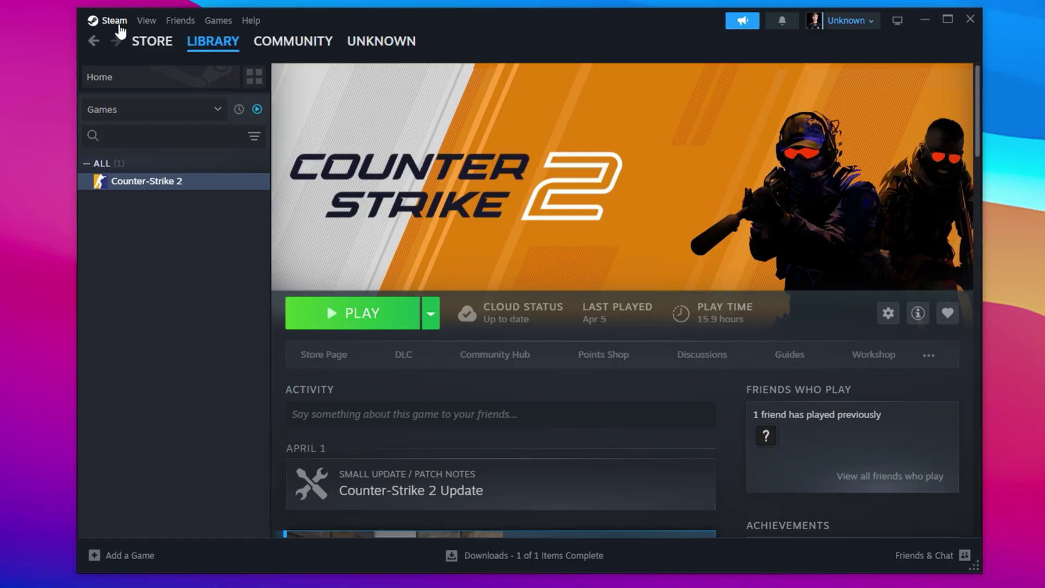
click(115, 21)
click(125, 163)
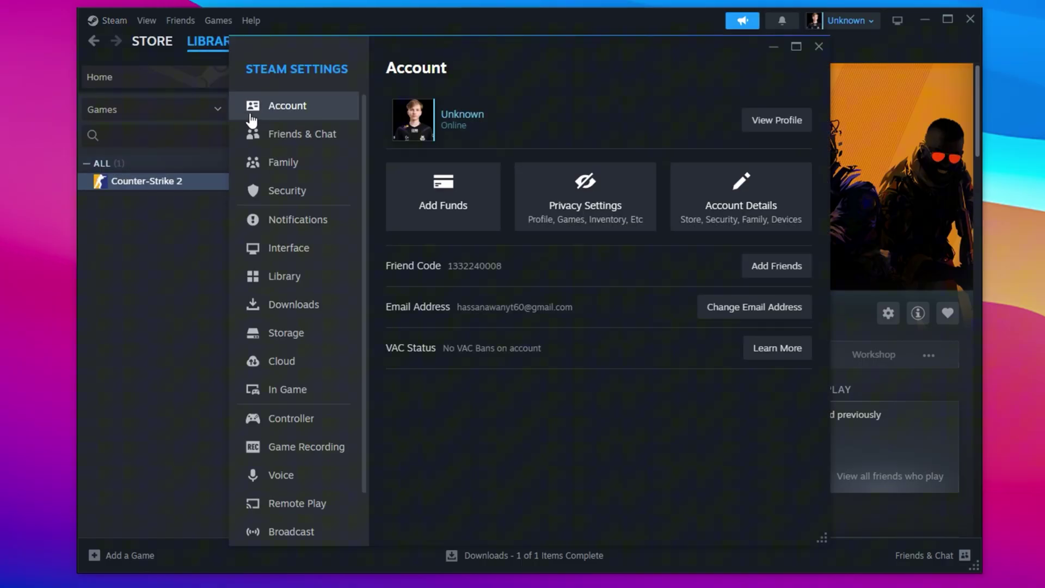
click(281, 136)
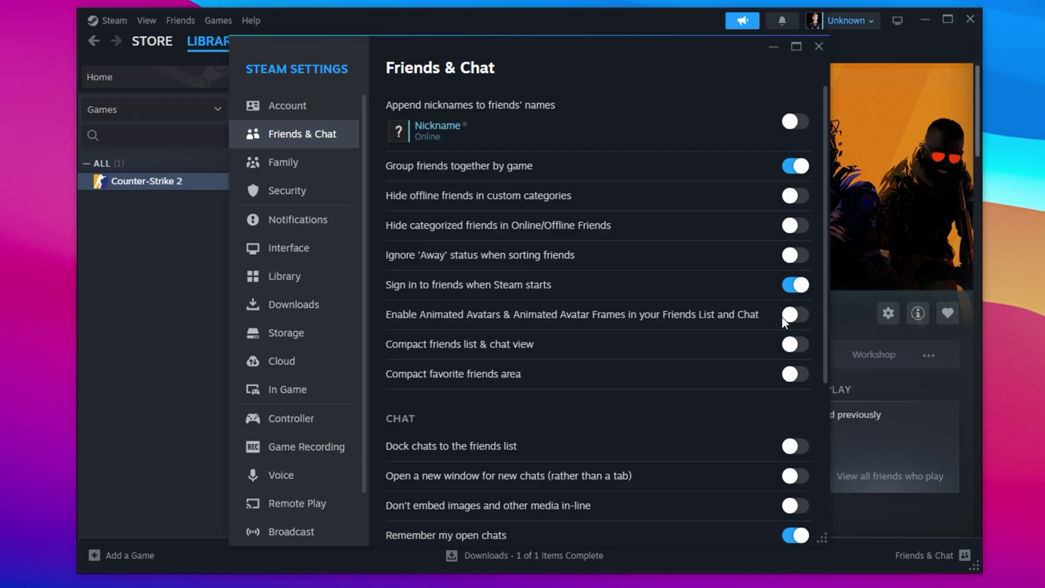
click(333, 255)
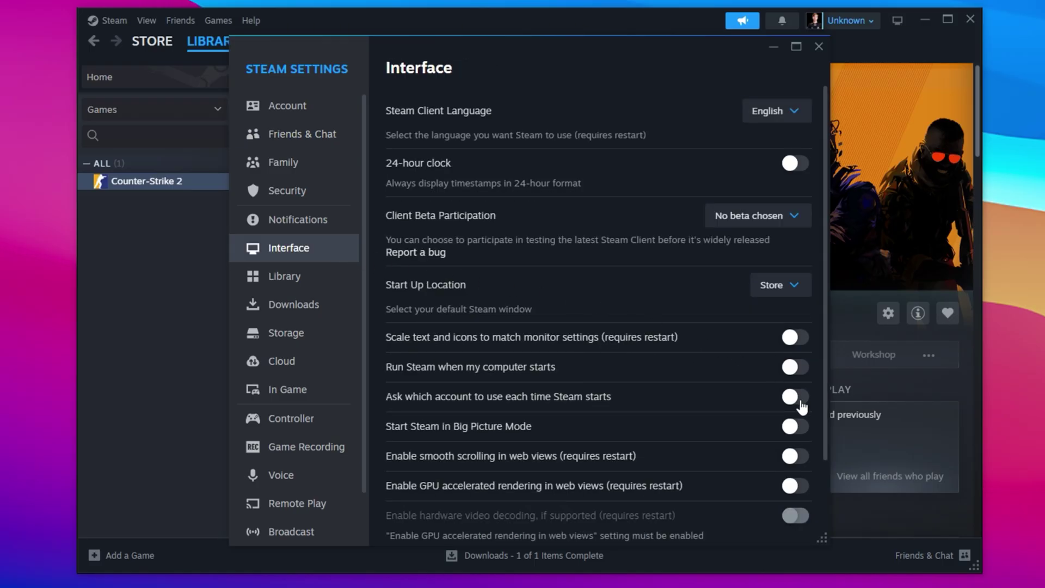
scroll(801, 405, down, 2)
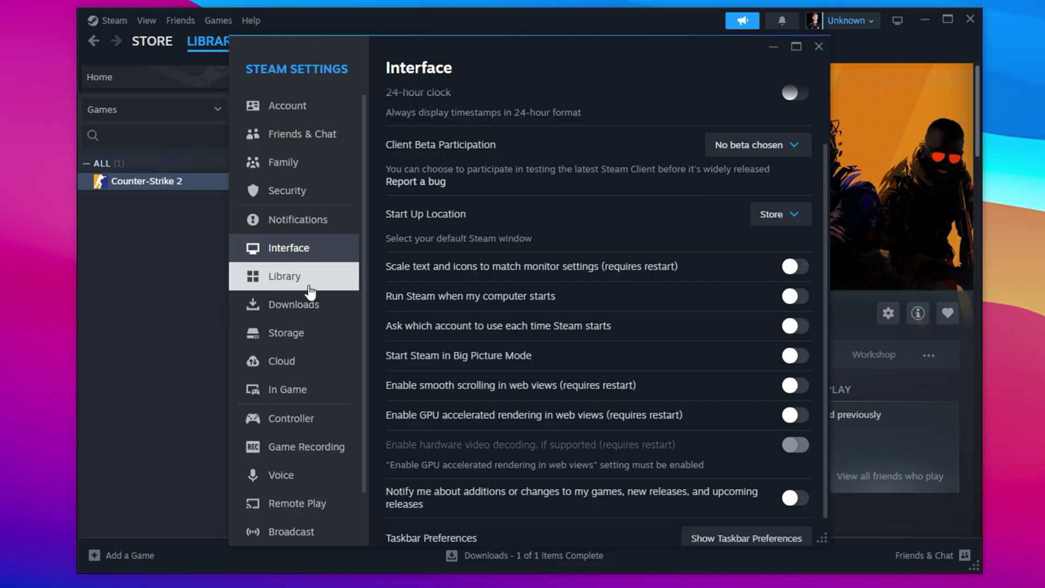
click(309, 278)
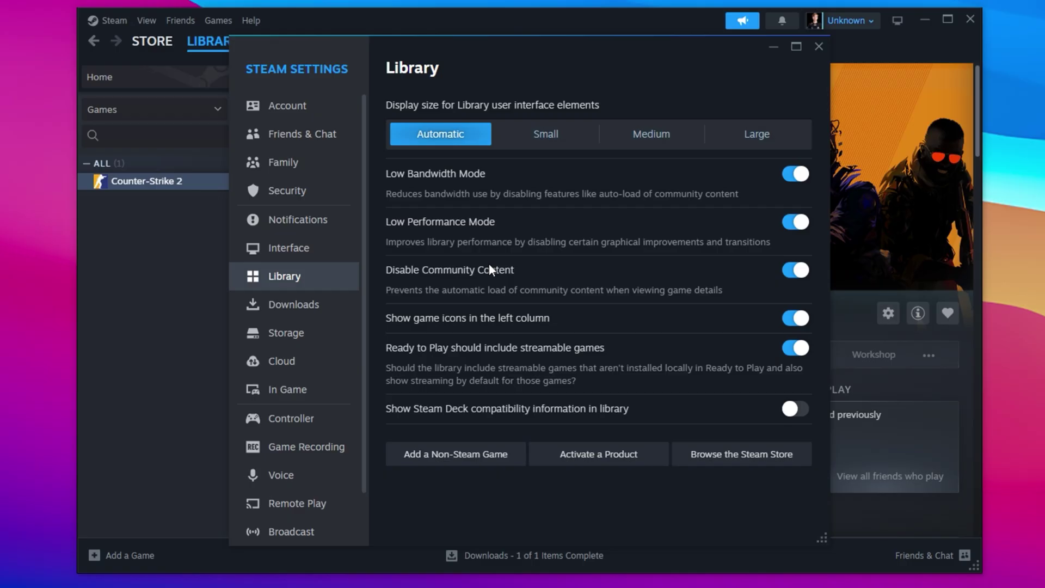
click(818, 47)
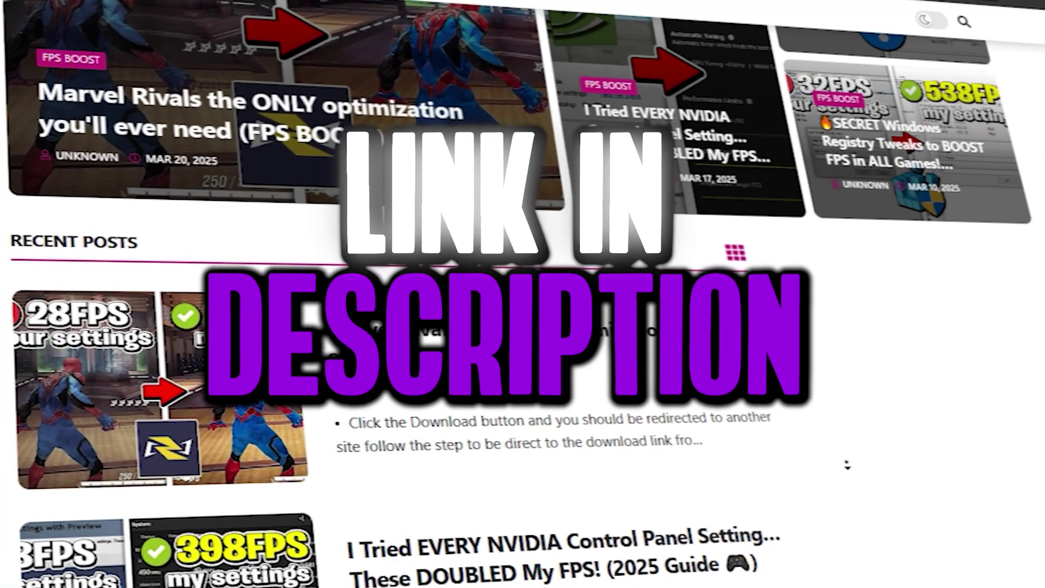
Scroll down to the VirusTotal report showing the FPS Boost Pack .rar as Undetected.
scroll(860, 467, down, 3)
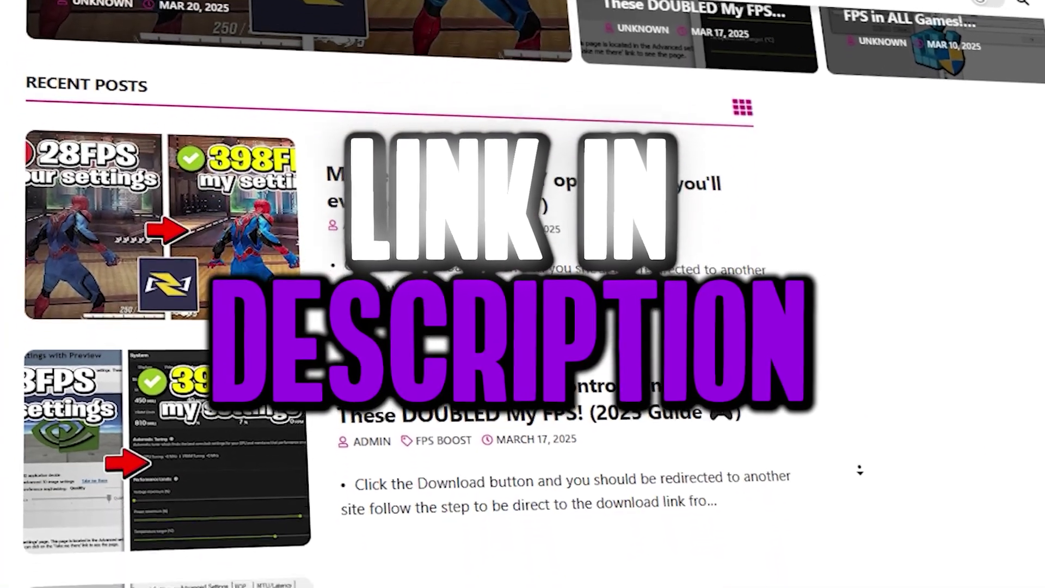
scroll(859, 472, down, 3)
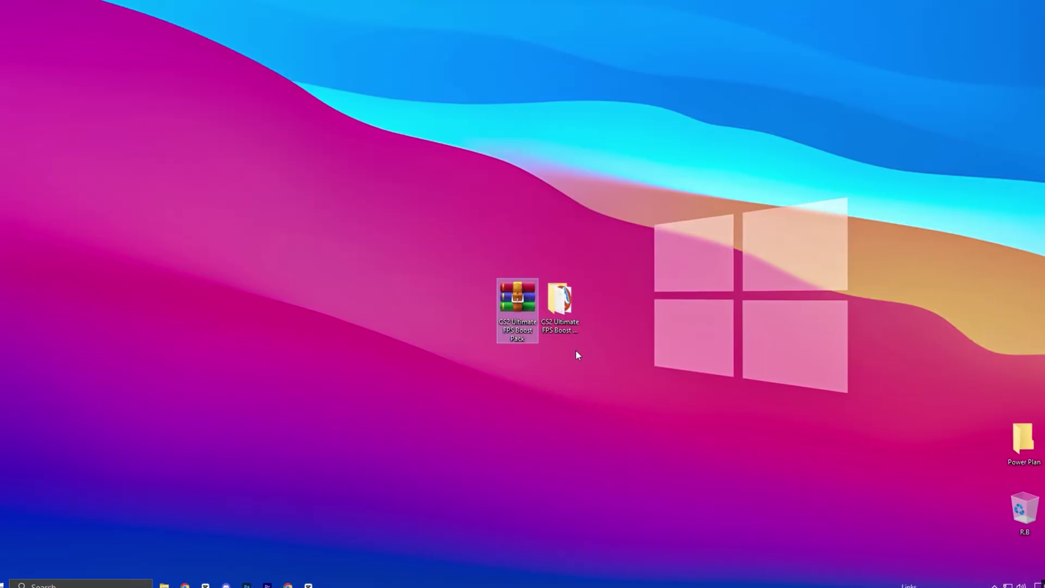
Open the CS2 Ultimate FPS Boost Pack folder, then its Best Registry Optimizations subfolder.
click(563, 304)
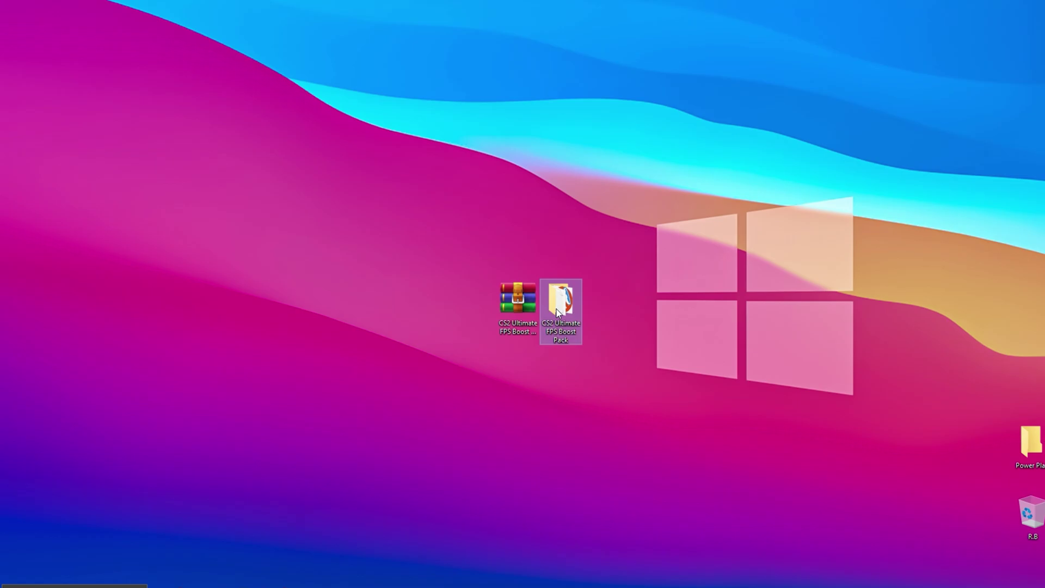
double_click(557, 310)
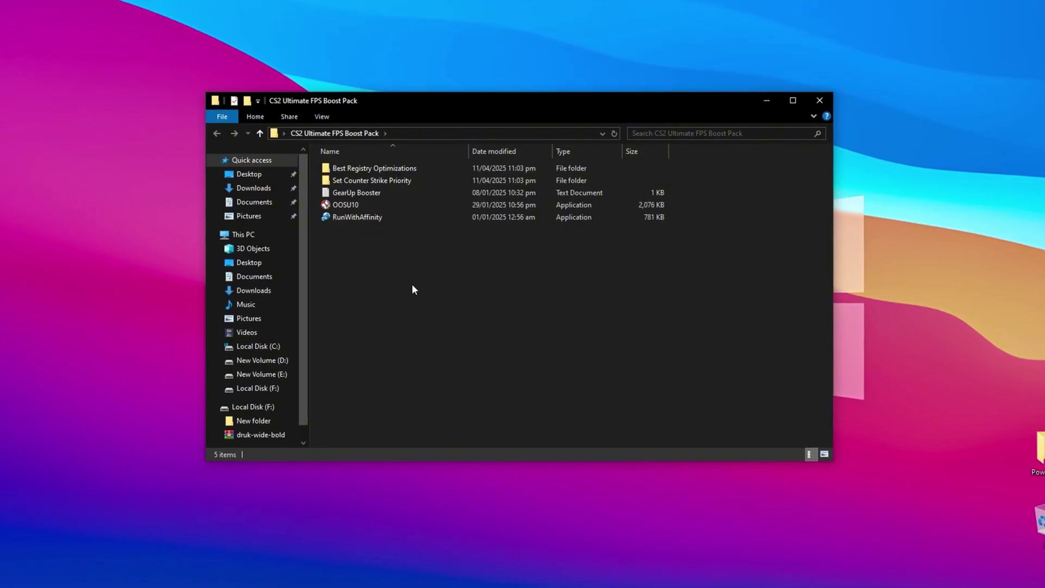
double_click(360, 160)
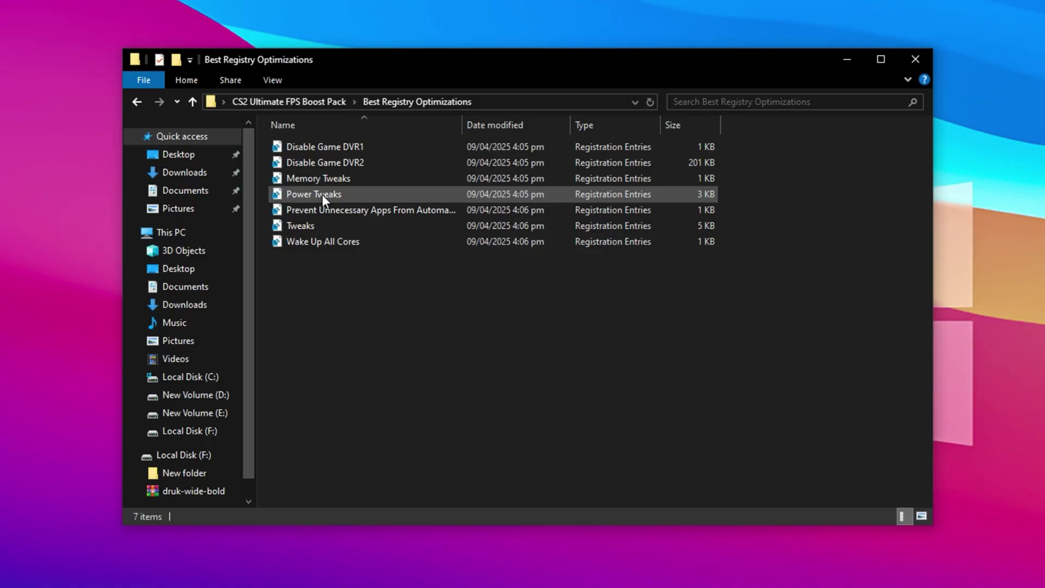
Open Set Counter Strike Priority and review its Normal, Medium and High Priority registry files.
click(303, 100)
click(325, 162)
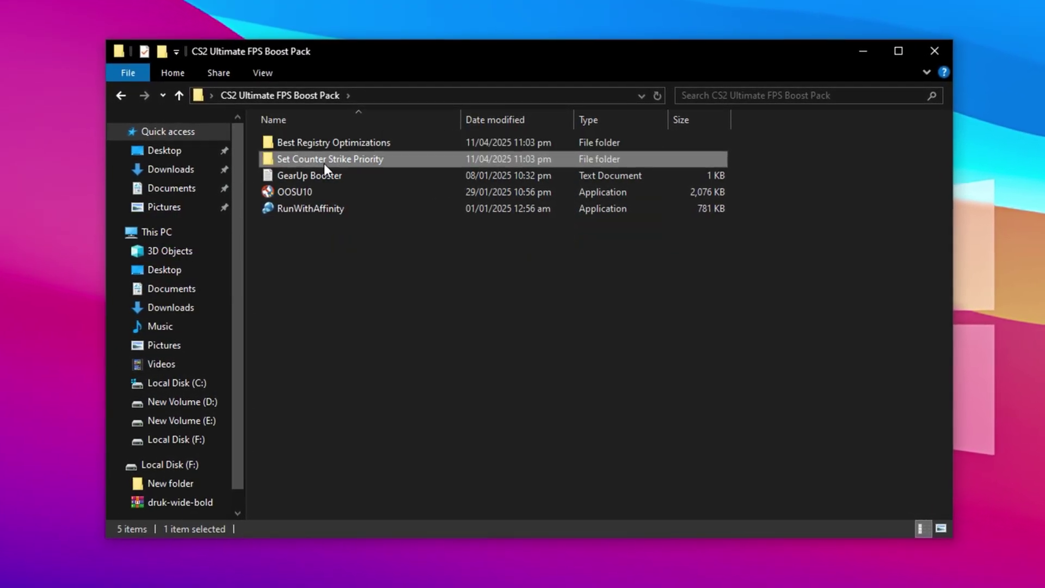
double_click(321, 161)
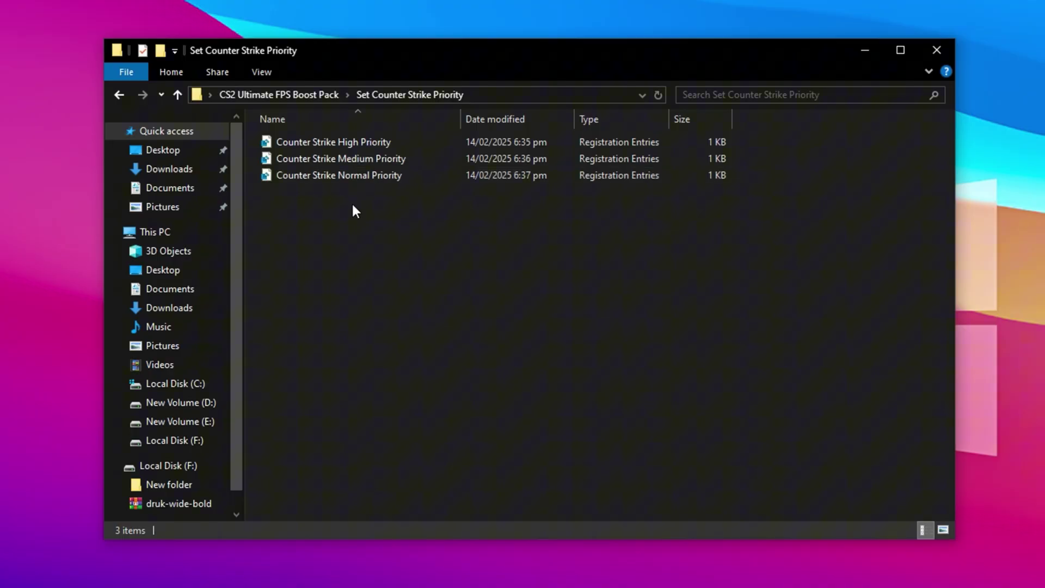
click(321, 176)
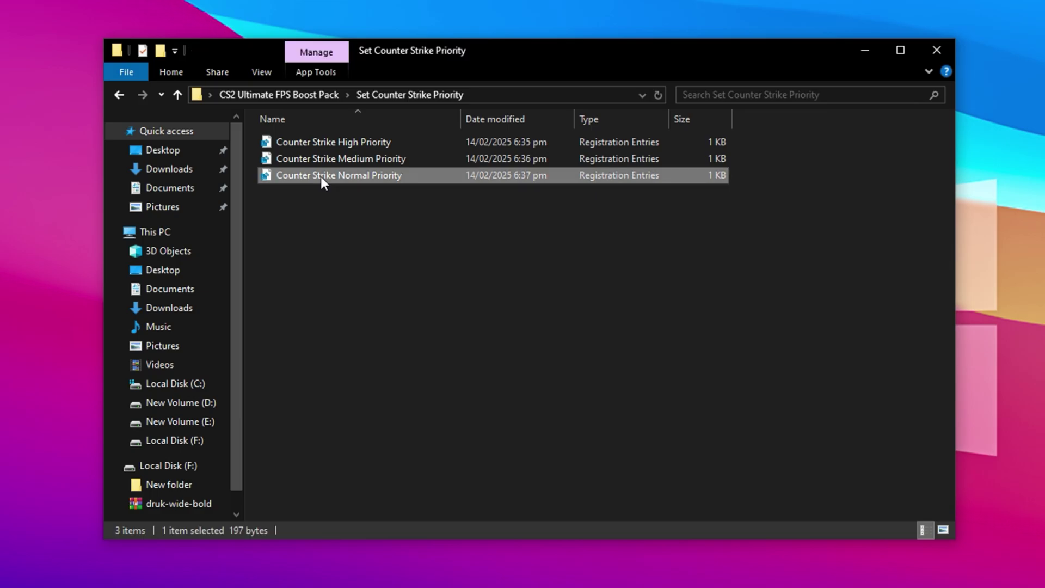
click(319, 161)
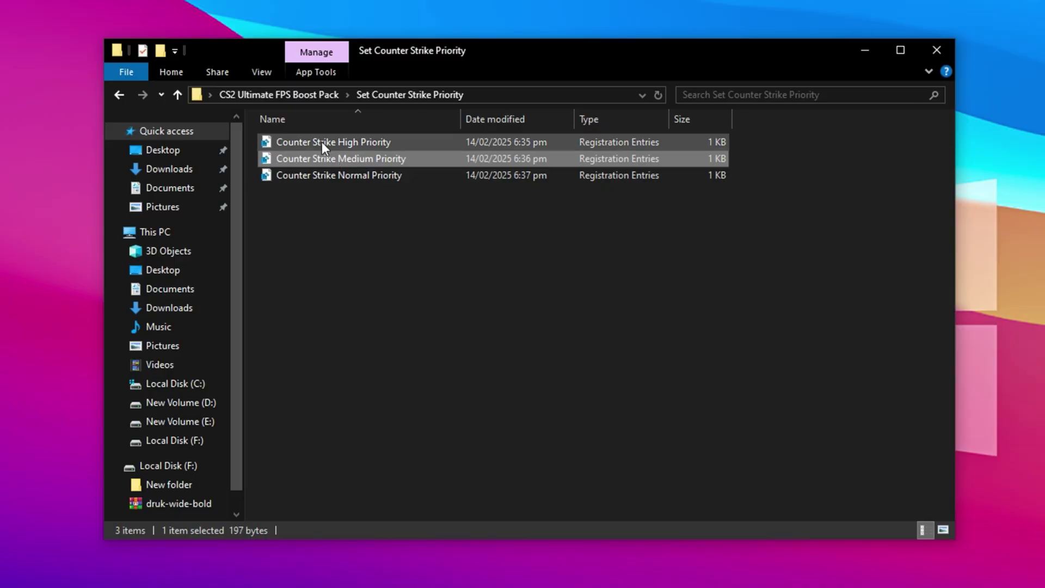
click(319, 141)
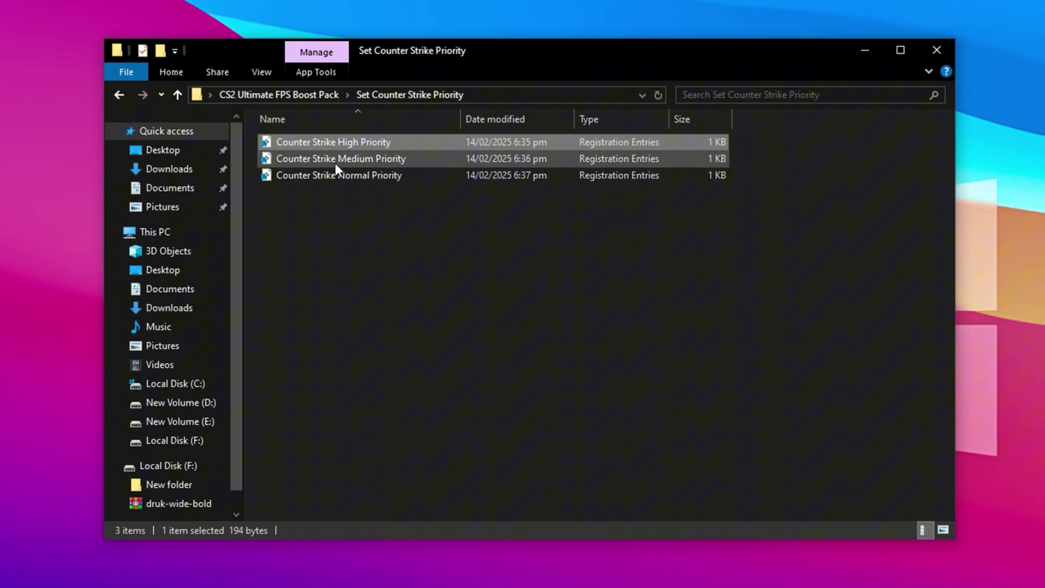
Go back to the boost pack folder and launch RunWithAffinity.
key(alt+Left)
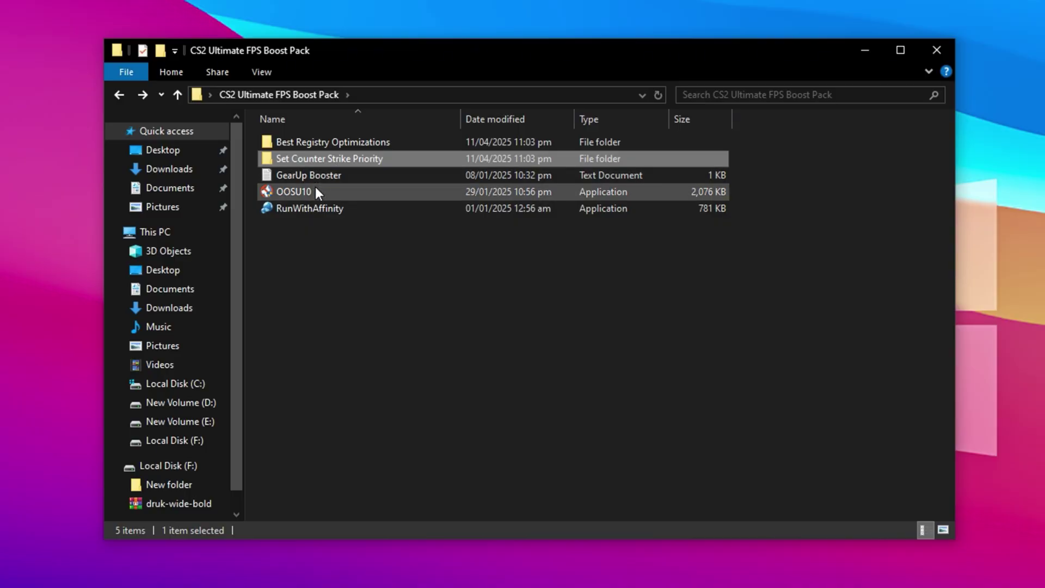
click(326, 211)
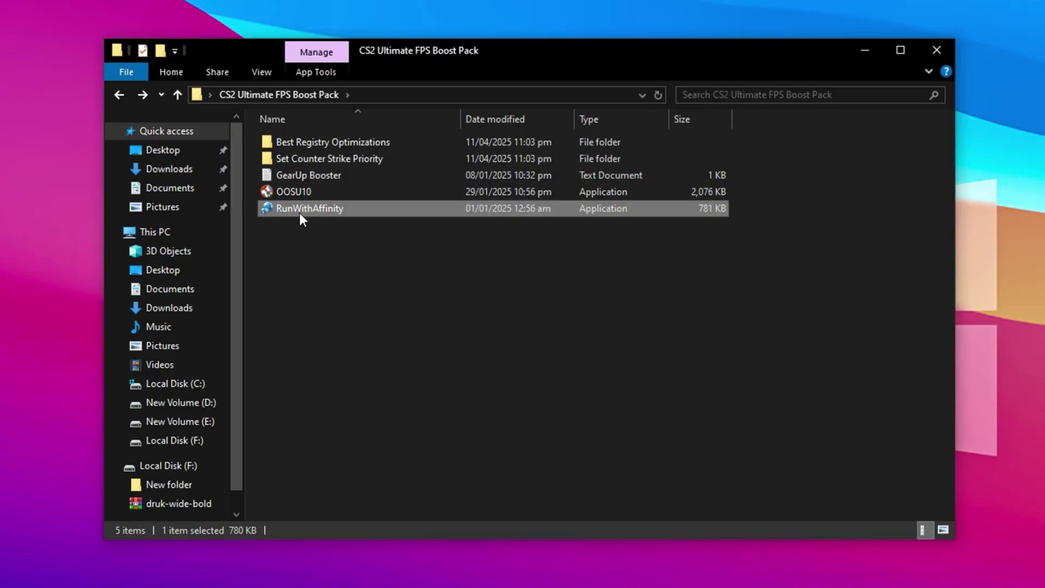
double_click(299, 213)
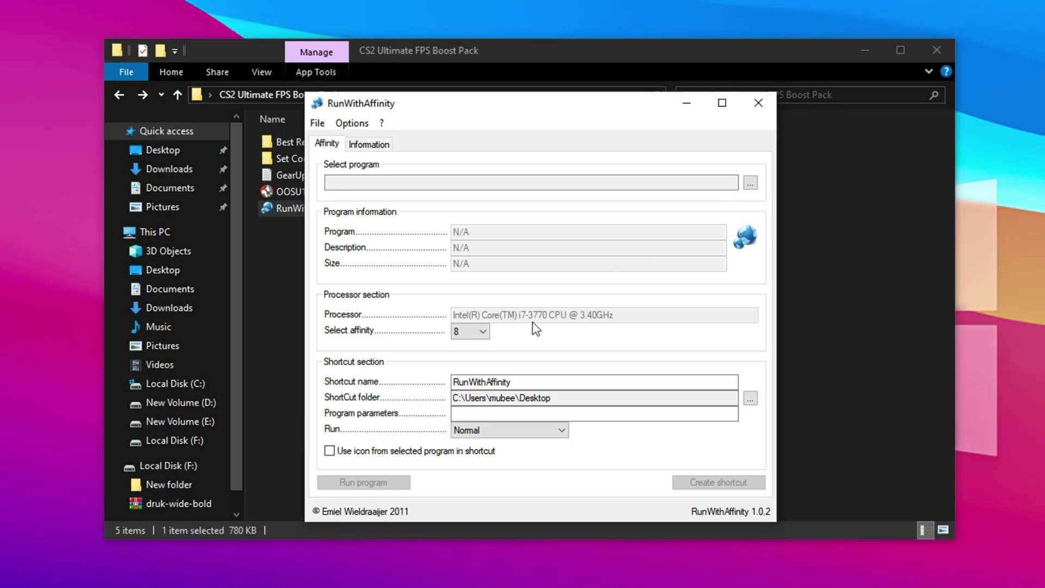
Load D:\SteamLibrary\steamapps\common\Counter-Strike Global Offensive\game\bin\win64\cs2.exe as the program.
click(749, 184)
click(239, 367)
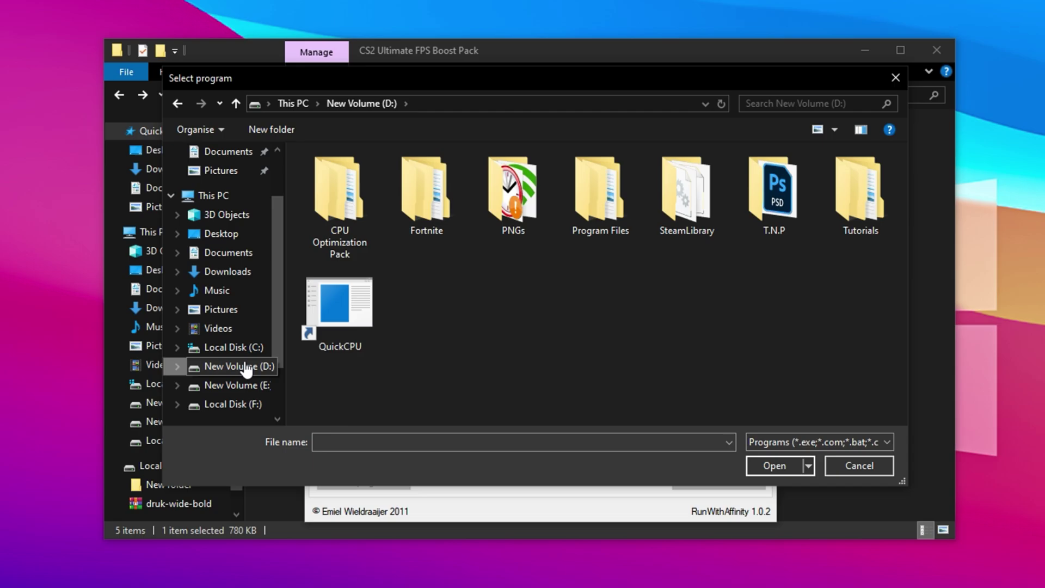
double_click(611, 187)
double_click(335, 175)
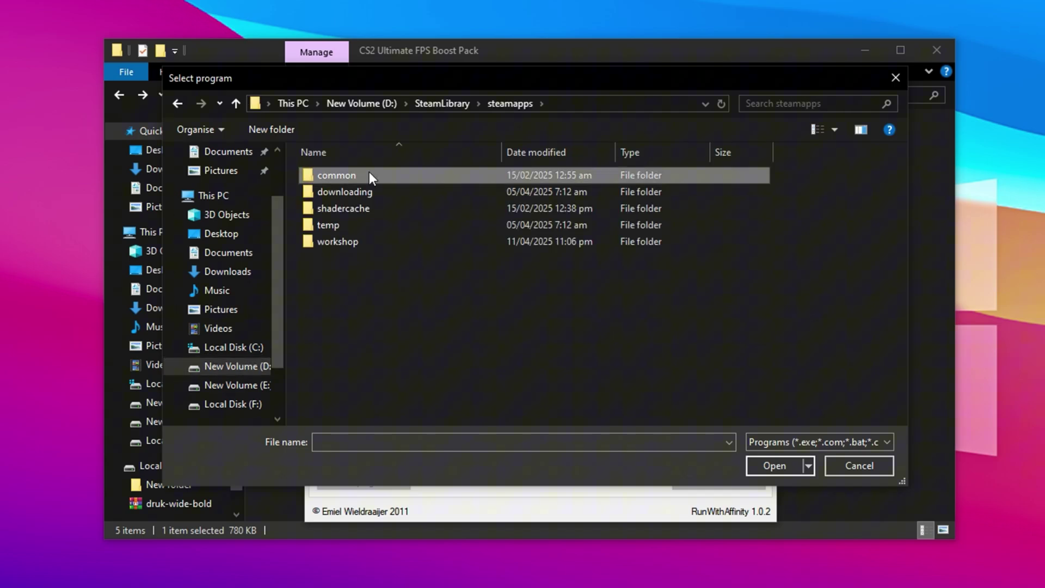
double_click(370, 174)
double_click(369, 172)
double_click(361, 192)
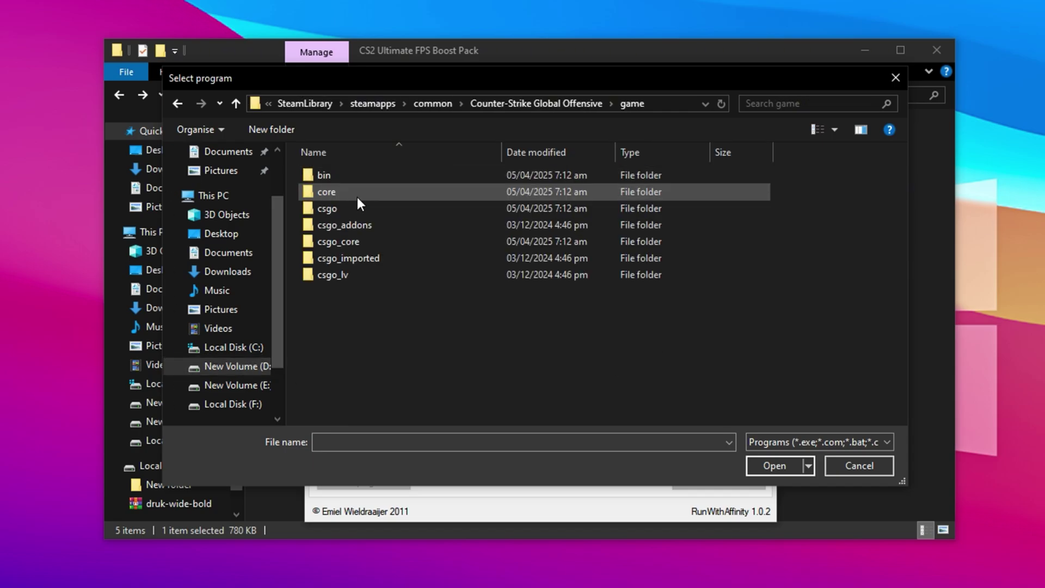
double_click(350, 175)
double_click(351, 178)
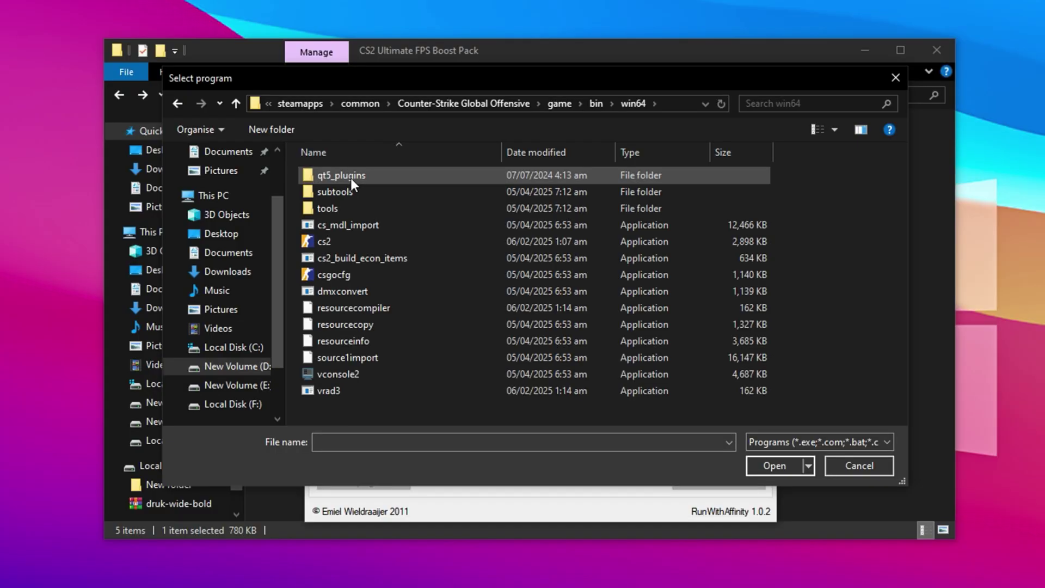
click(360, 242)
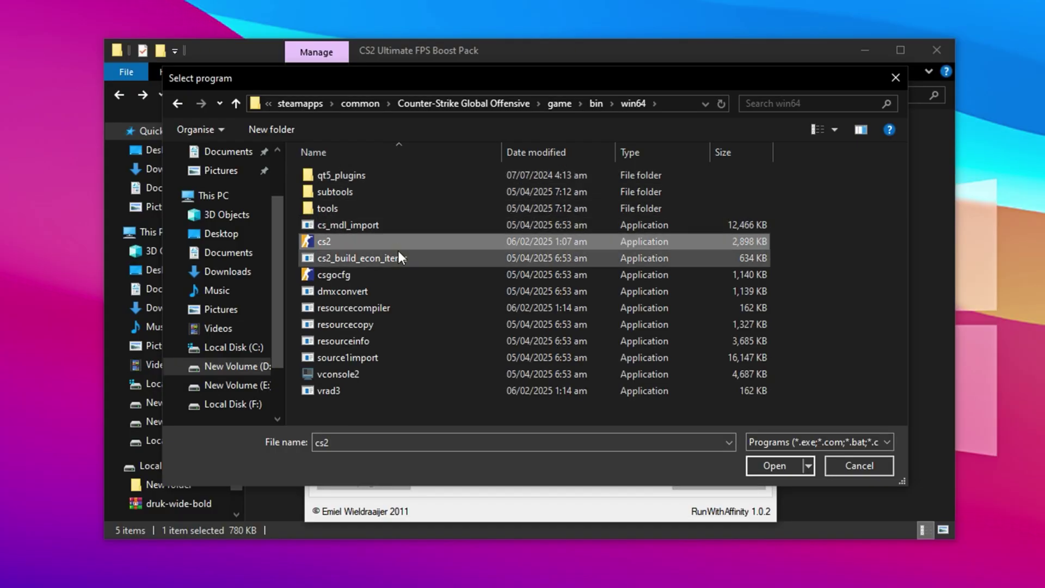
double_click(420, 243)
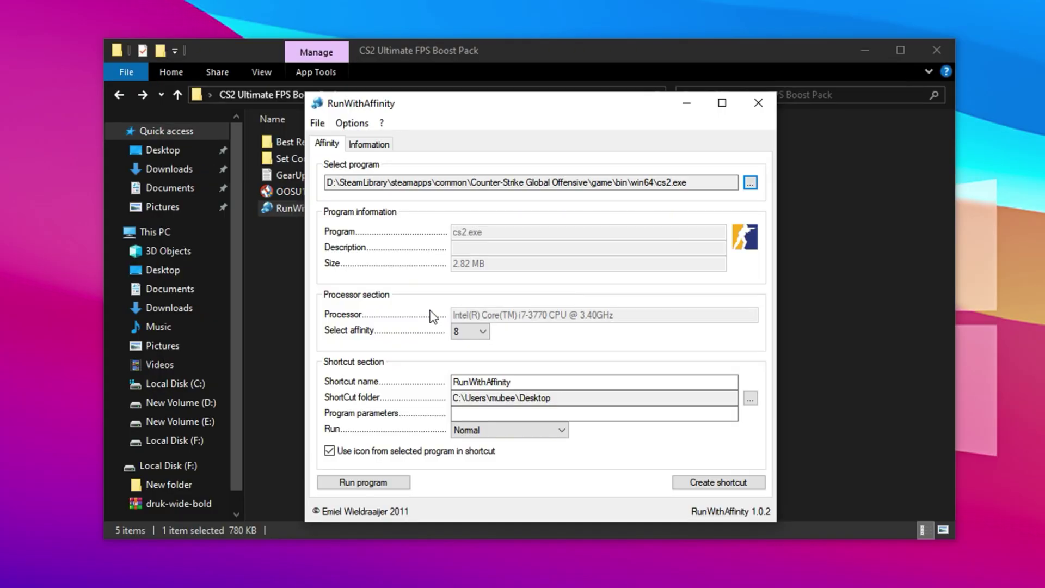
Set the affinity to 8 and check the desktop shortcut's name and destination.
click(473, 333)
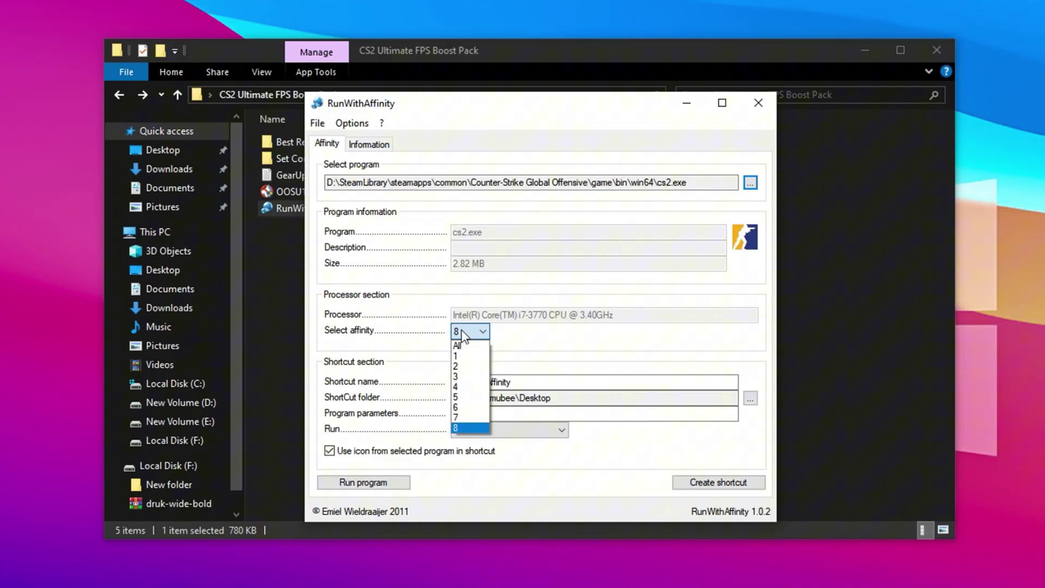
click(461, 429)
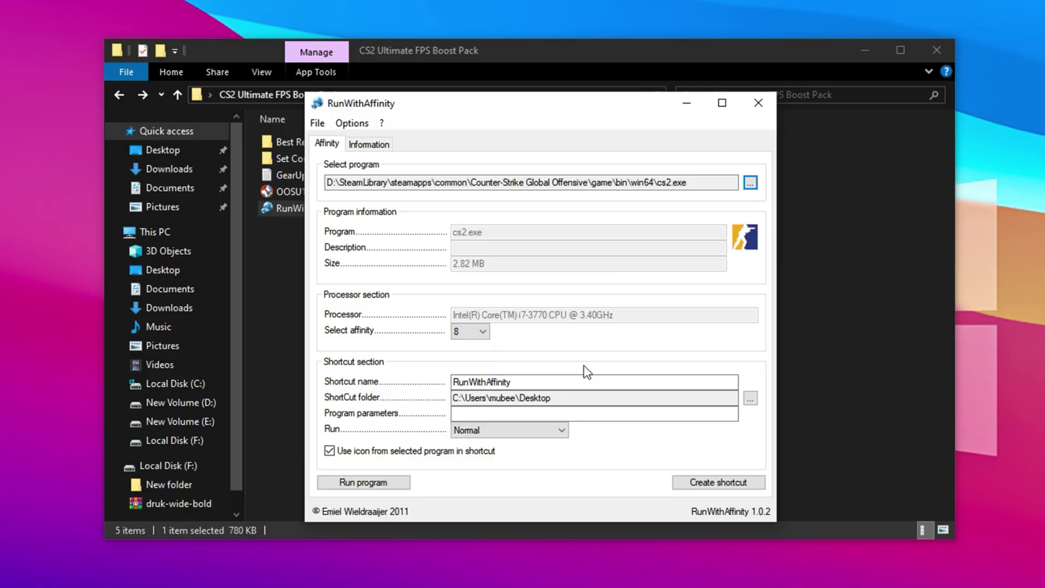
click(477, 332)
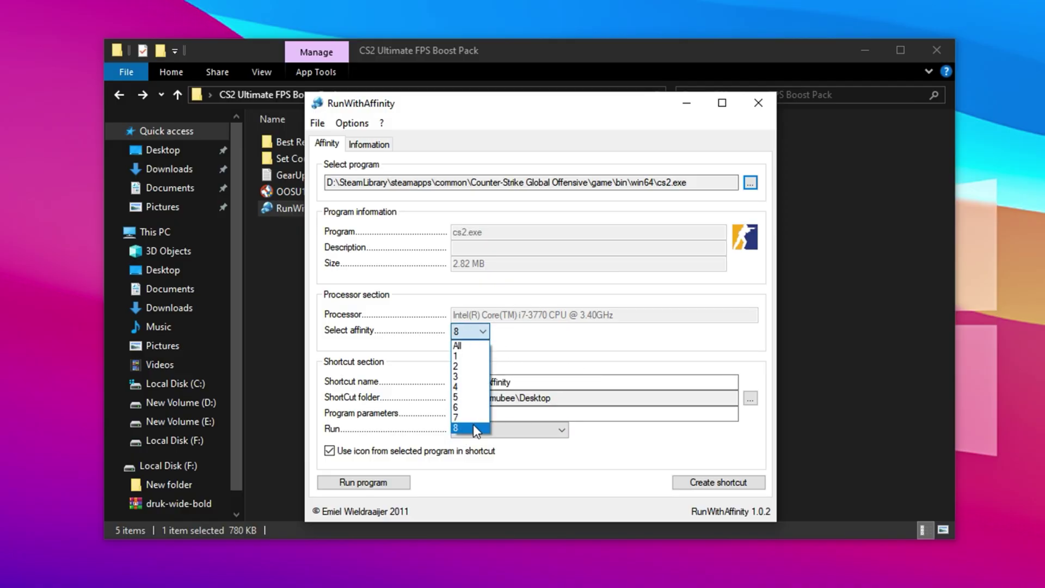
click(552, 367)
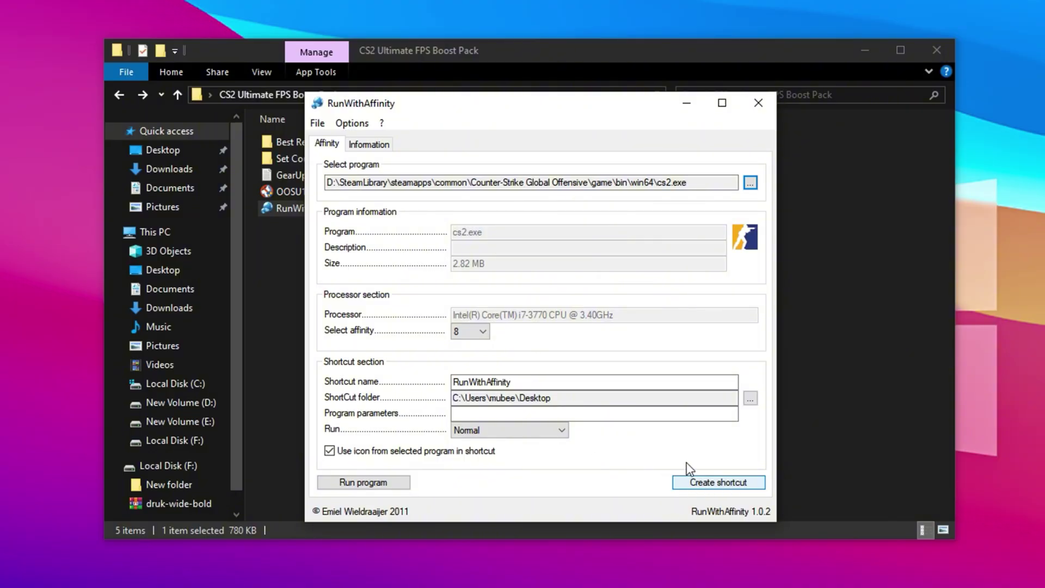
drag(530, 382, 437, 383)
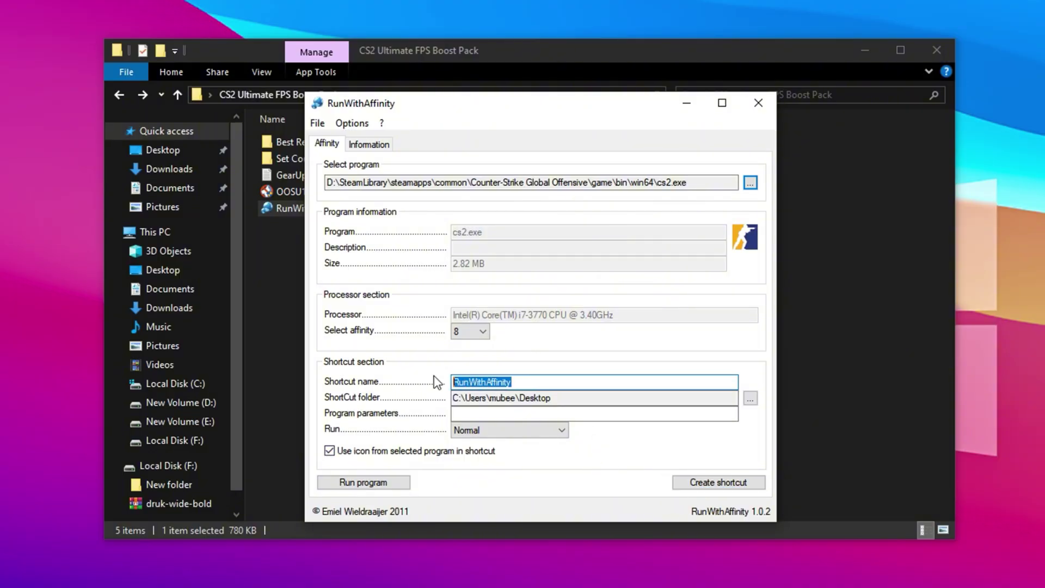
click(560, 399)
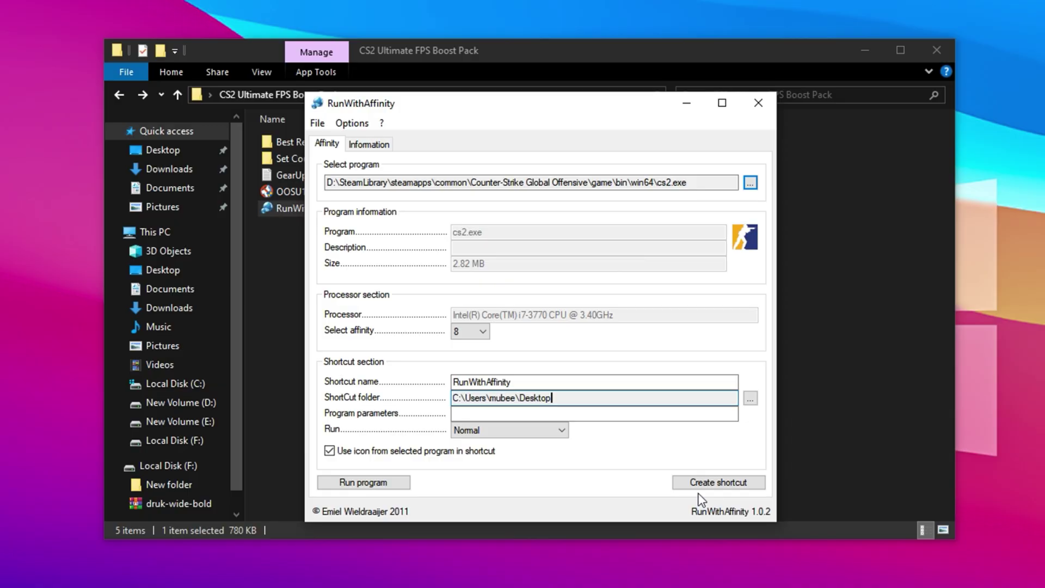
click(759, 104)
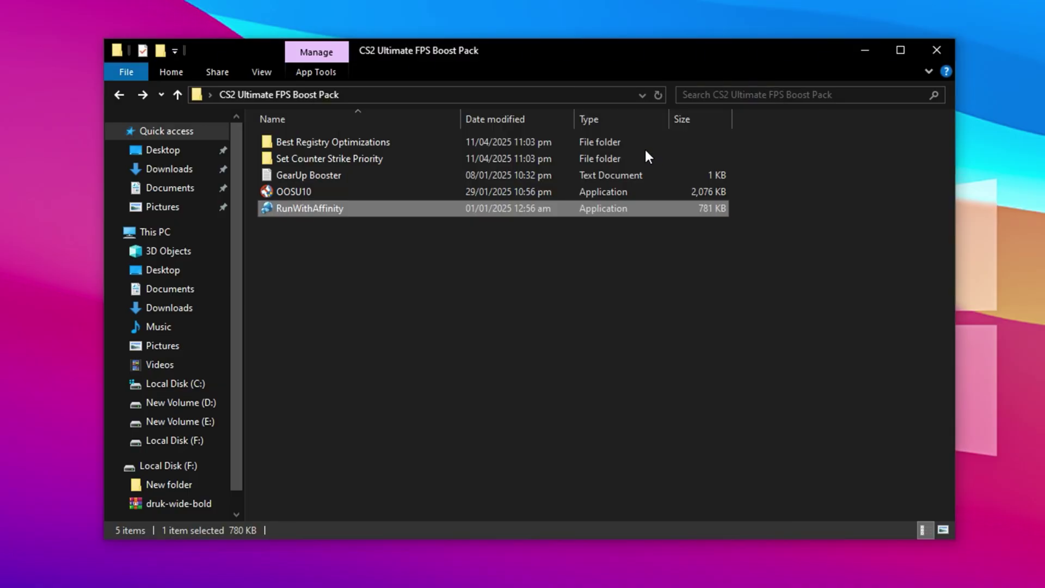
click(303, 196)
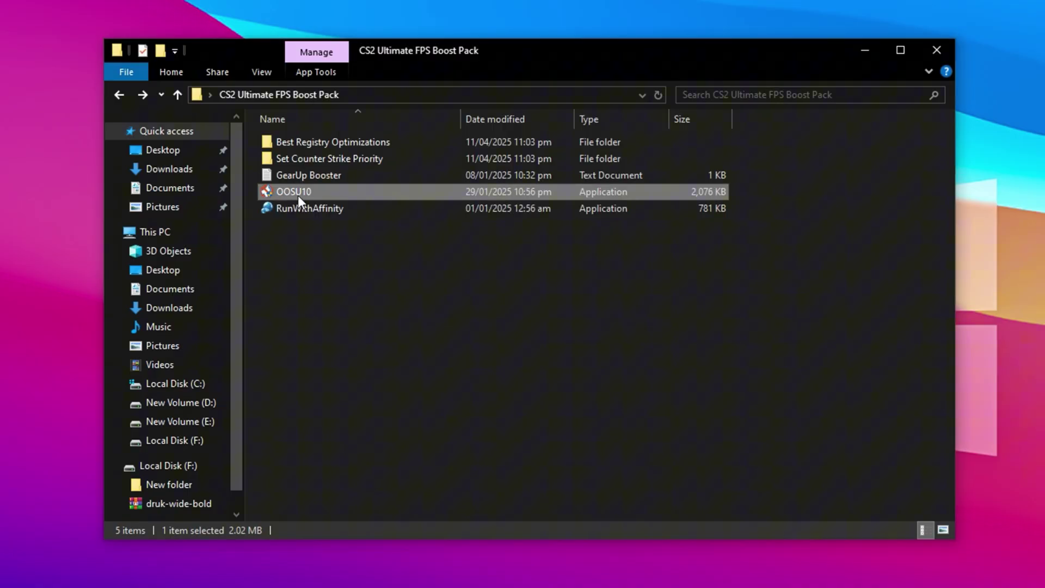
double_click(299, 194)
click(454, 419)
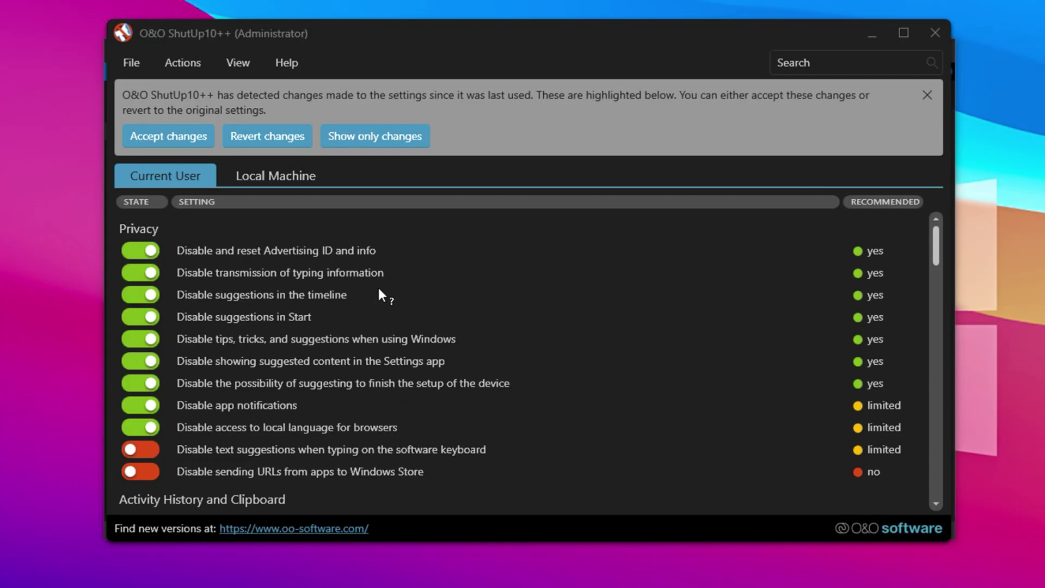
scroll(331, 285, down, 8)
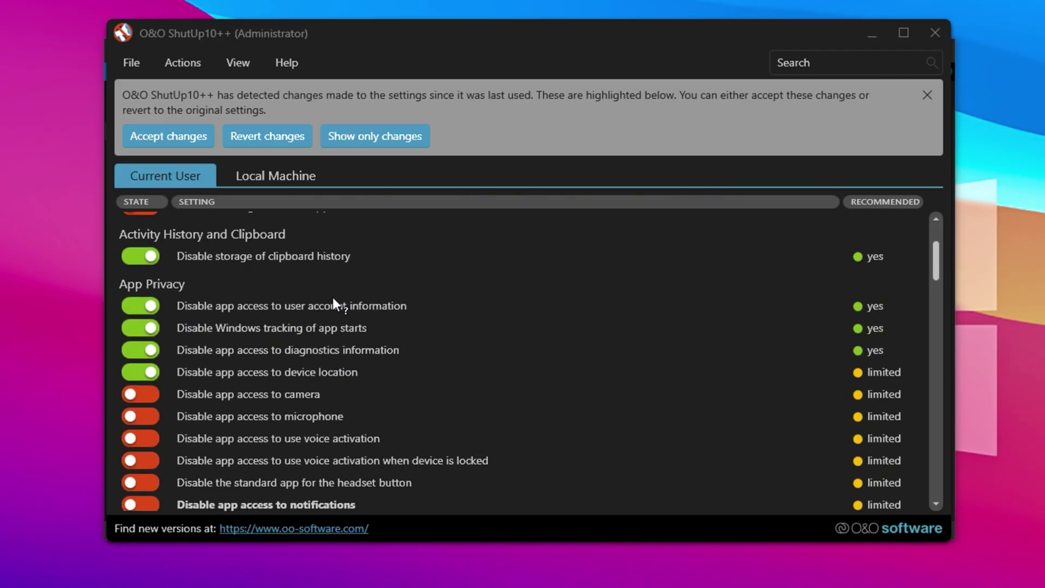
scroll(333, 298, down, 4)
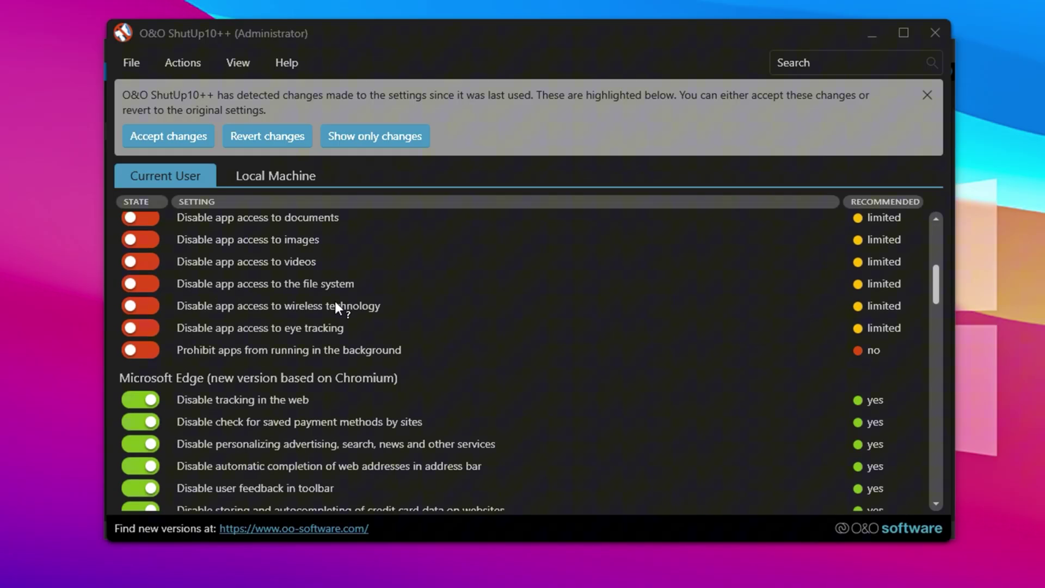
scroll(334, 300, up, 6)
scroll(334, 302, up, 6)
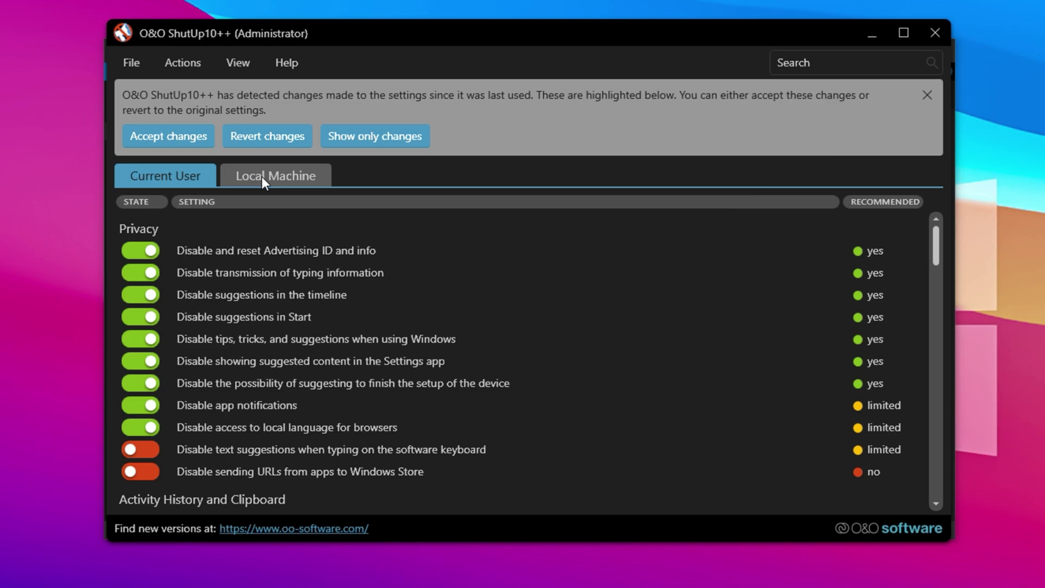
click(262, 176)
scroll(236, 315, down, 3)
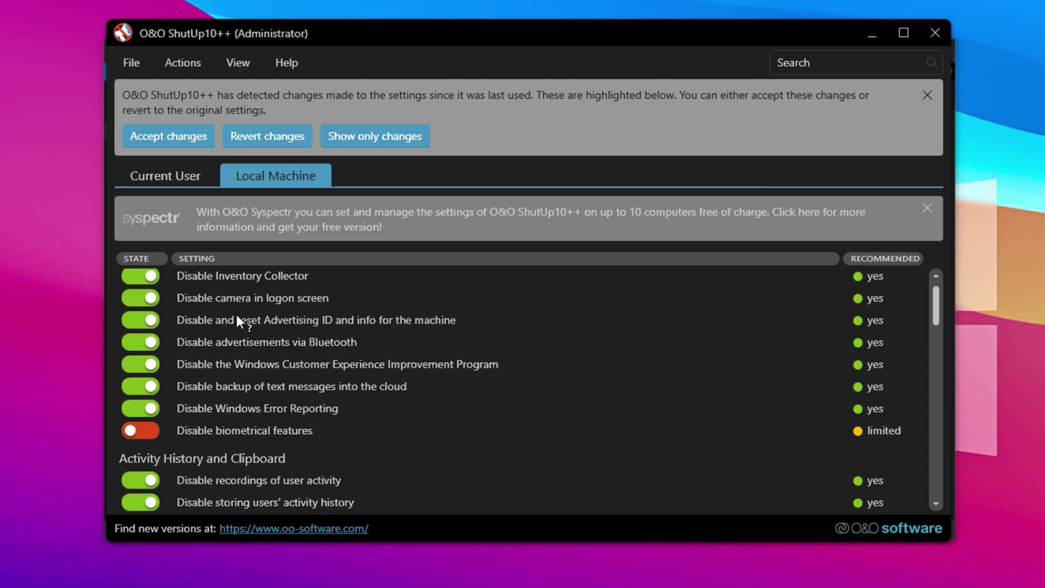
scroll(237, 314, down, 10)
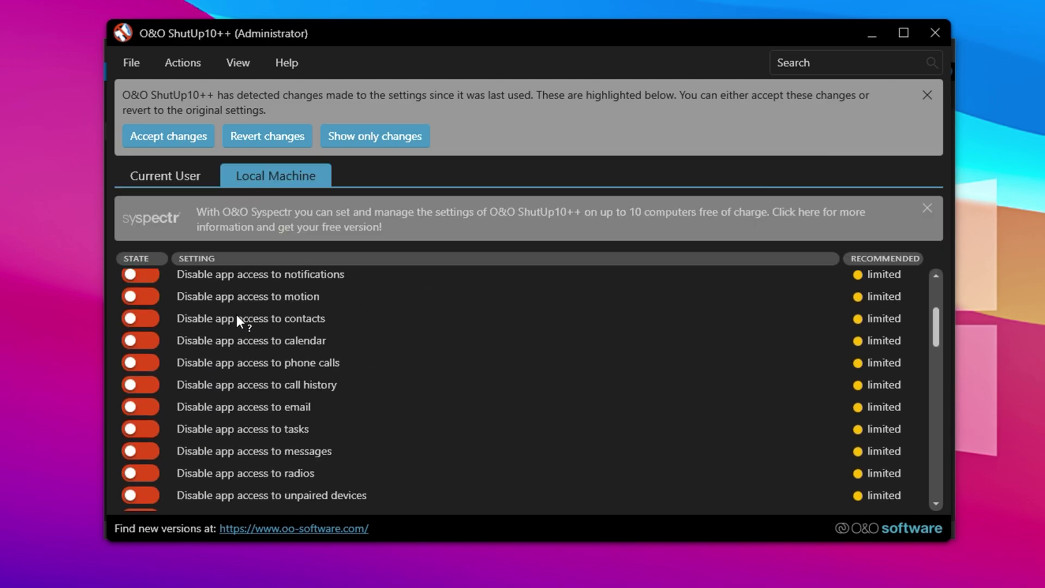
scroll(237, 316, down, 4)
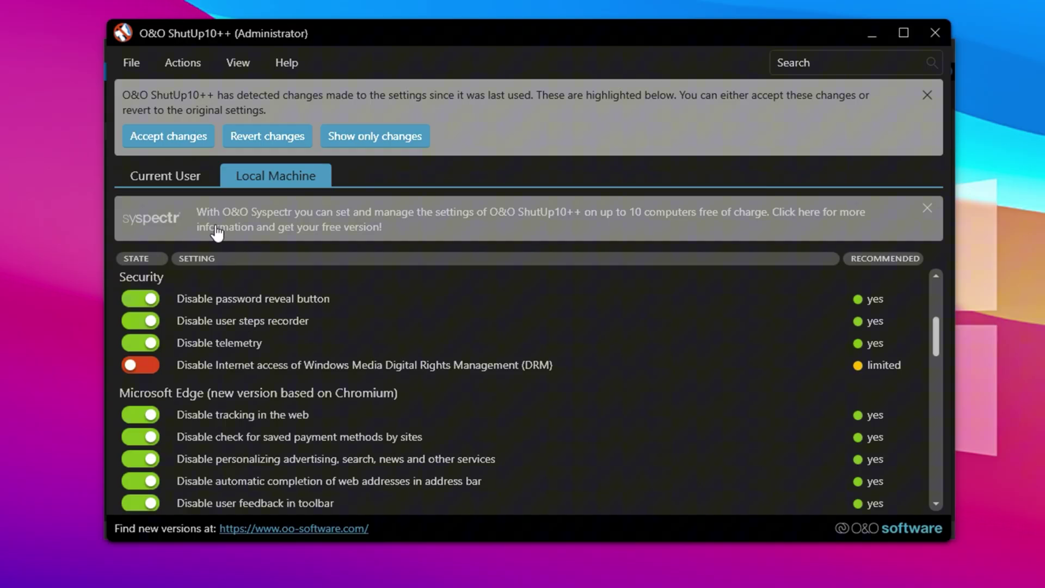
click(181, 182)
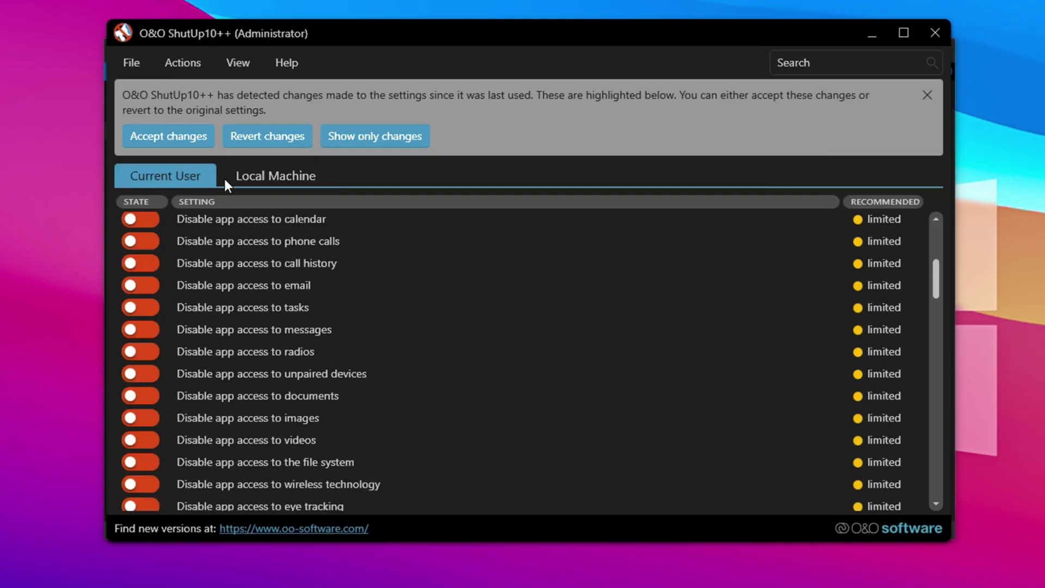
Apply only the recommended settings from O&O ShutUp10++'s Actions menu.
click(177, 63)
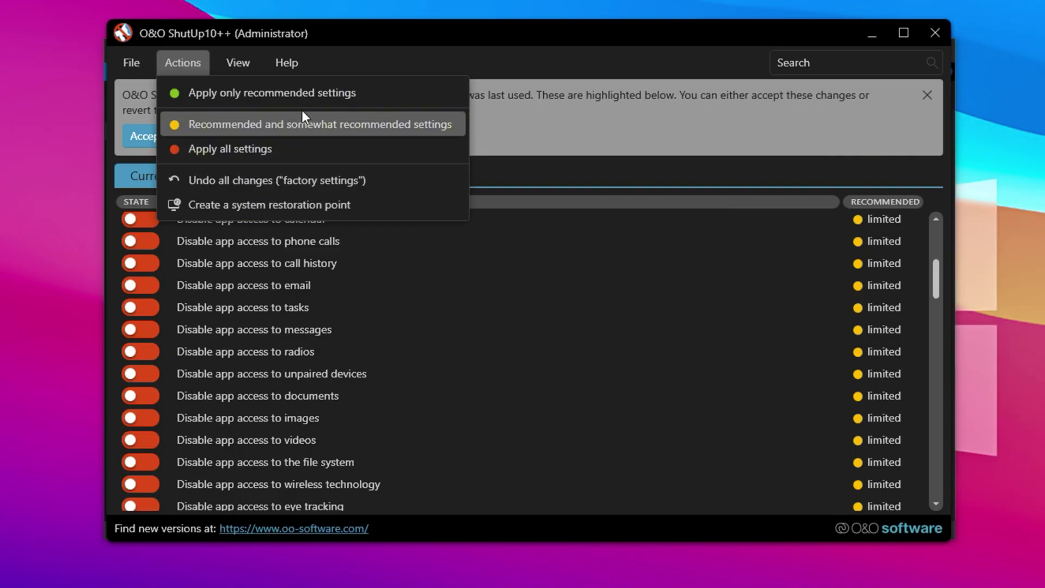
click(273, 95)
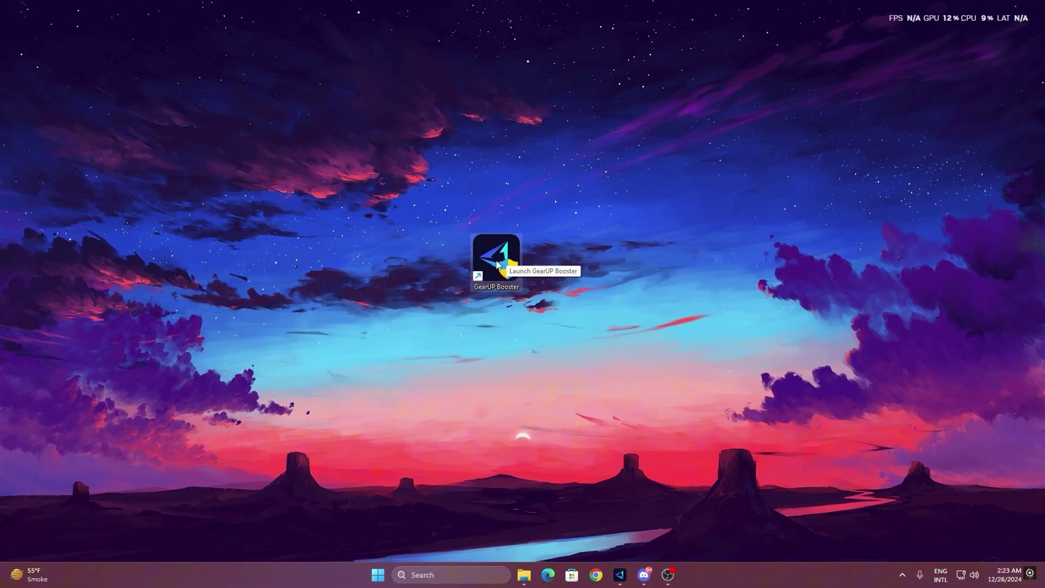
Launch GearUP Booster and browse its catalogue of supported games.
double_click(476, 254)
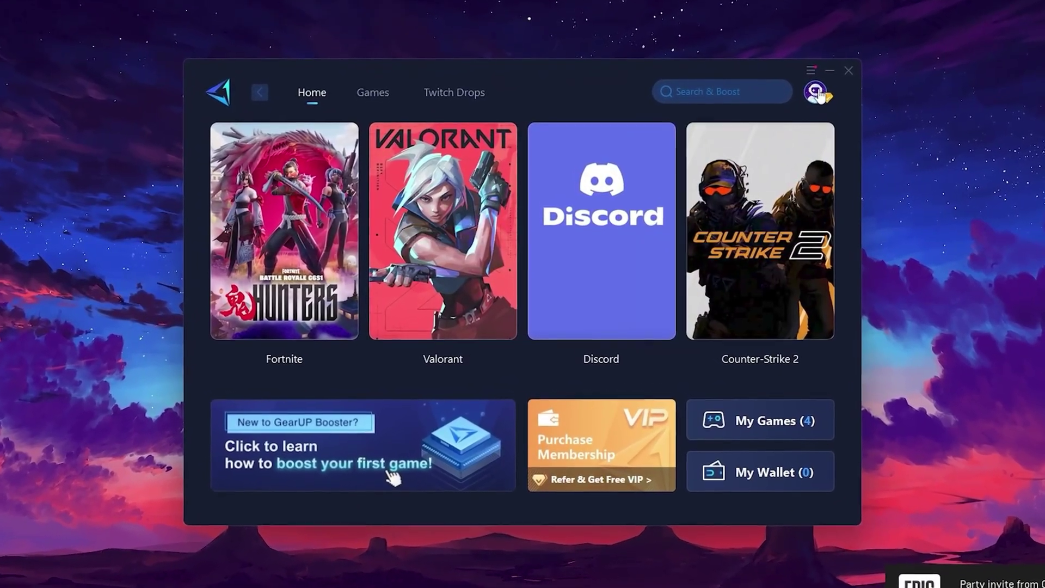
mouse_move(640, 149)
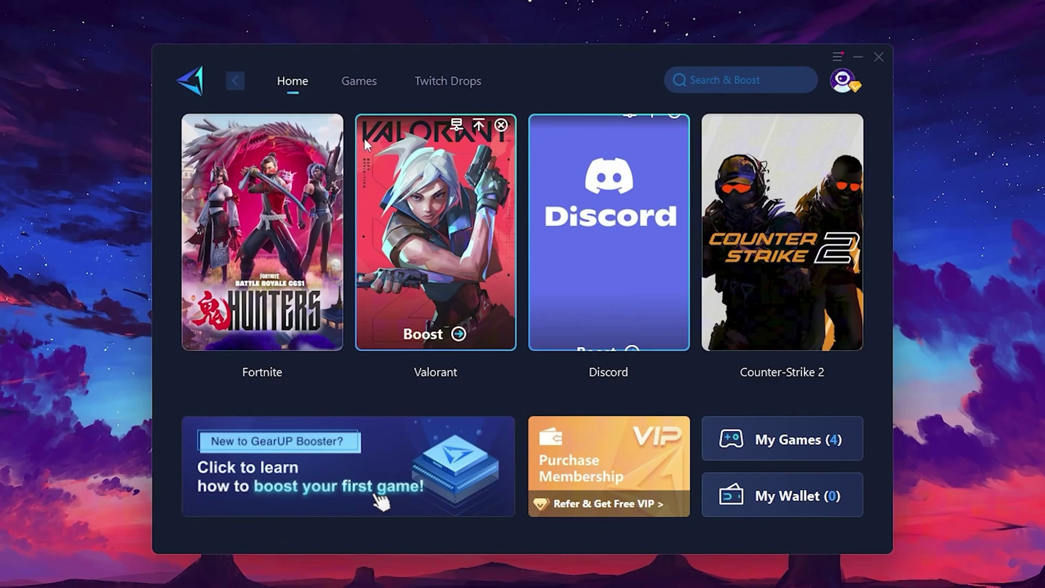
mouse_move(248, 191)
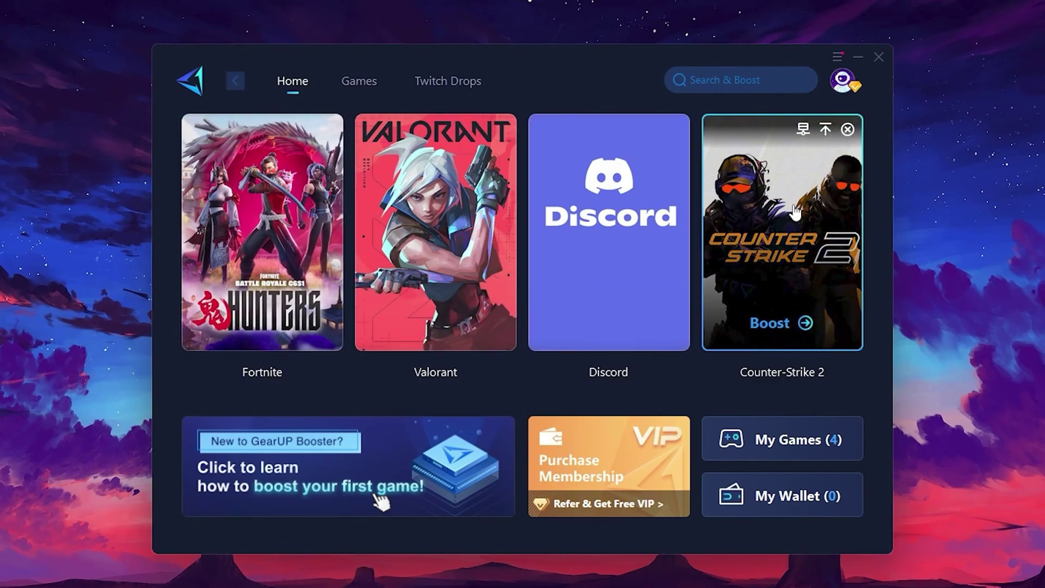
click(345, 90)
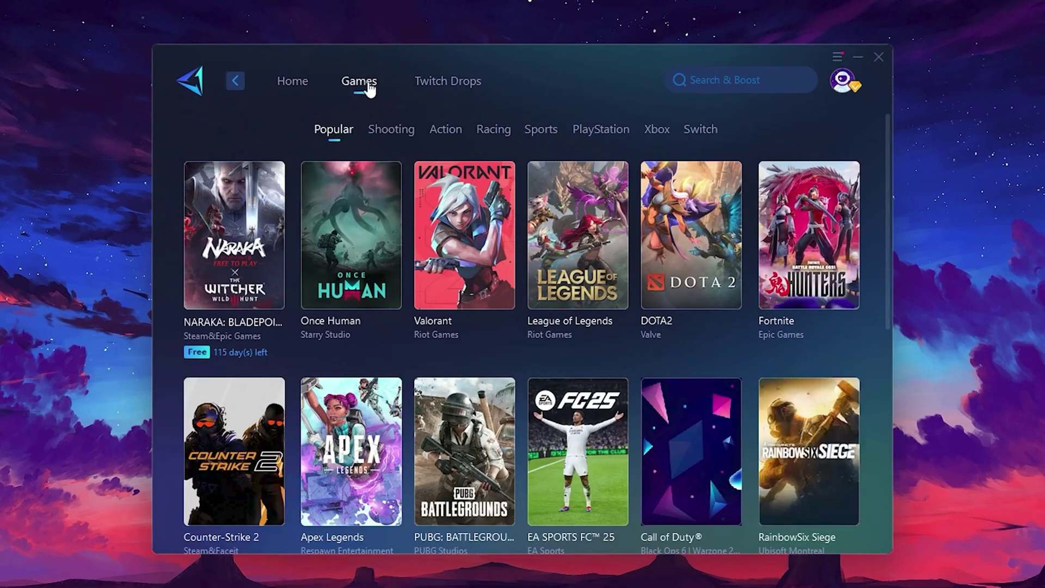
Return to the home page and start boosting Fortnite on the Middle East region.
mouse_move(447, 180)
mouse_move(707, 193)
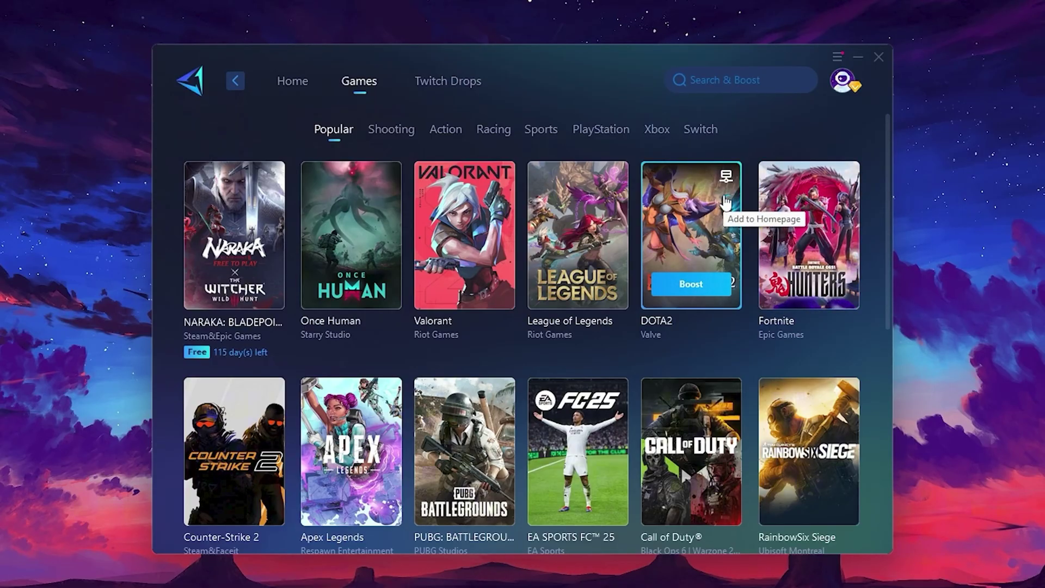
click(294, 87)
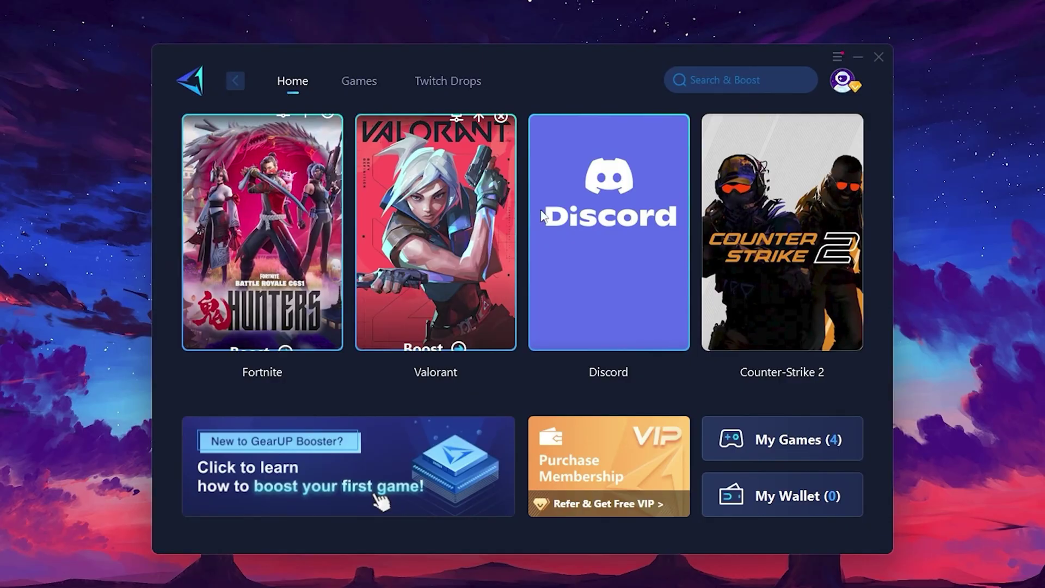
mouse_move(305, 225)
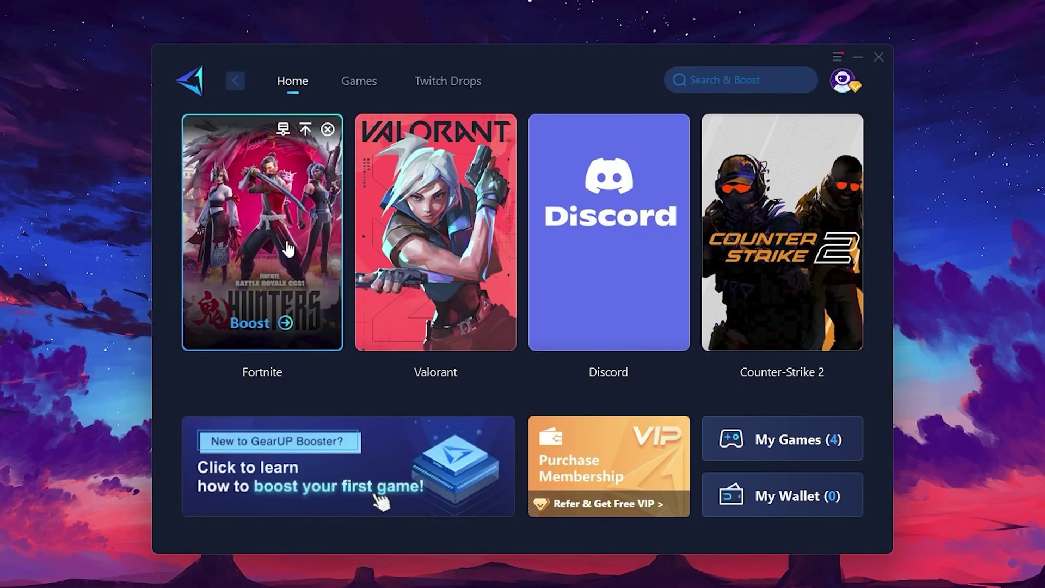
click(260, 325)
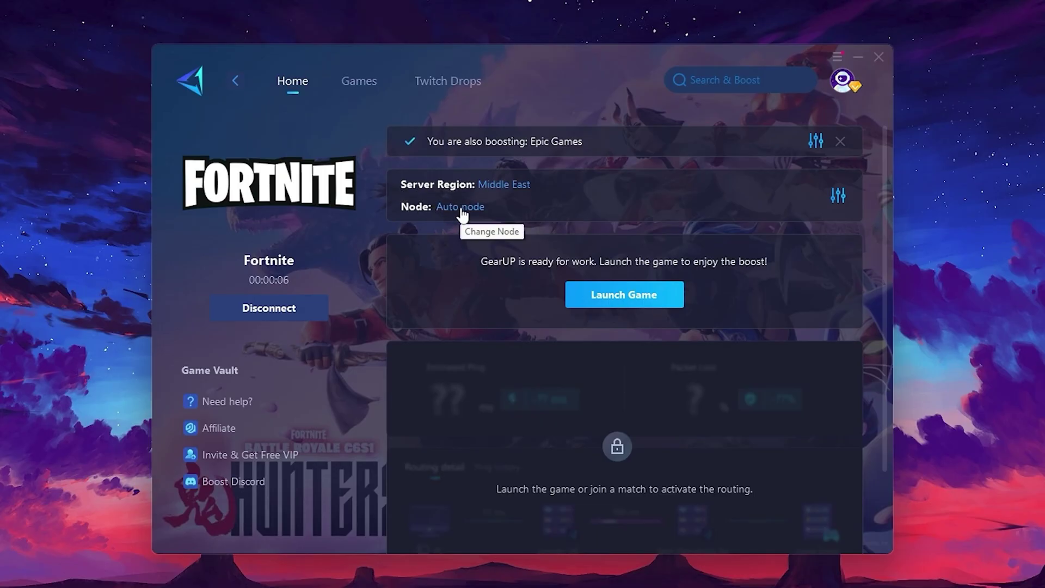
click(507, 185)
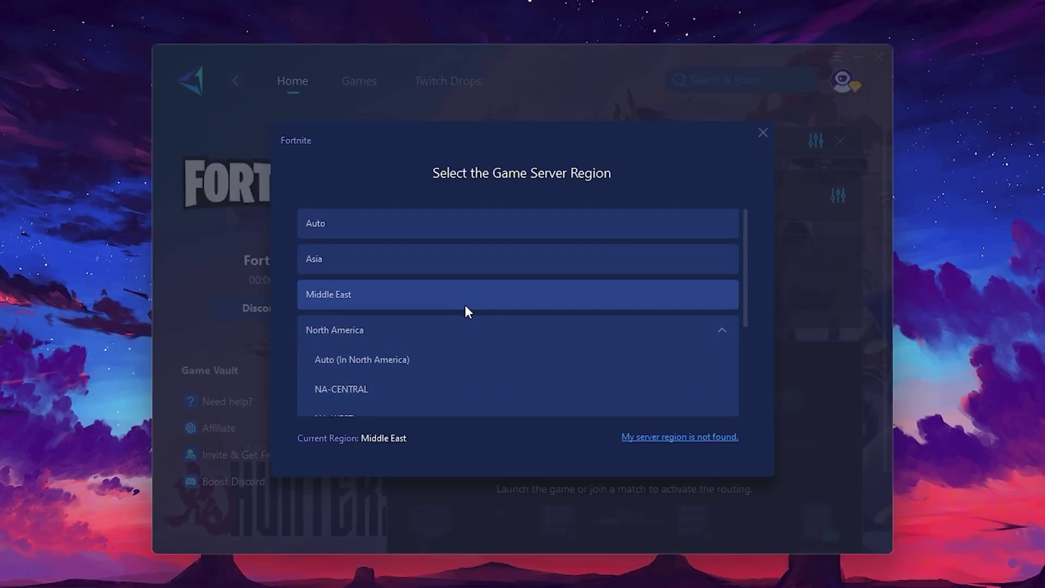
scroll(494, 329, down, 1)
scroll(494, 328, up, 1)
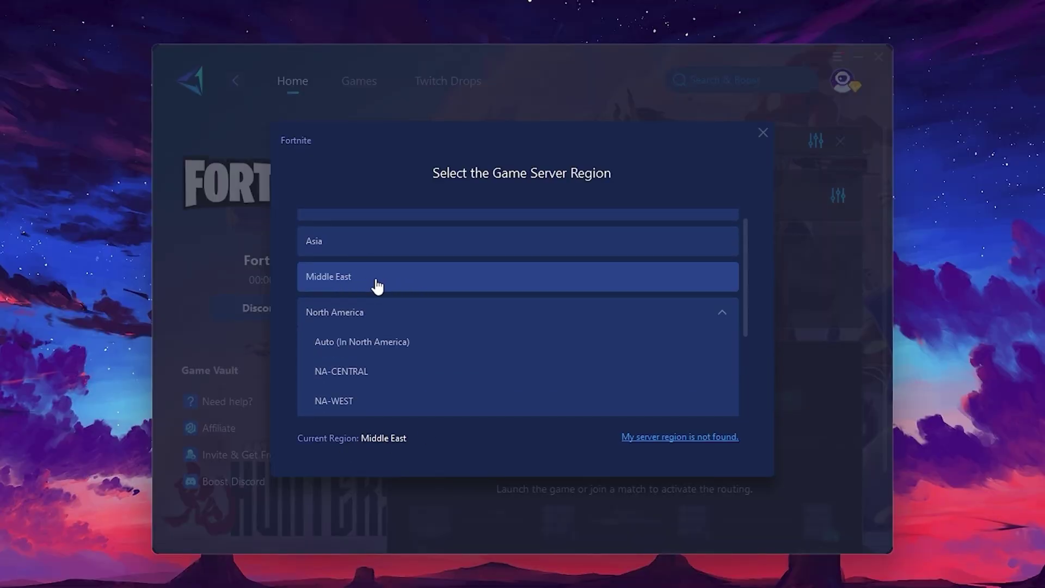
click(763, 132)
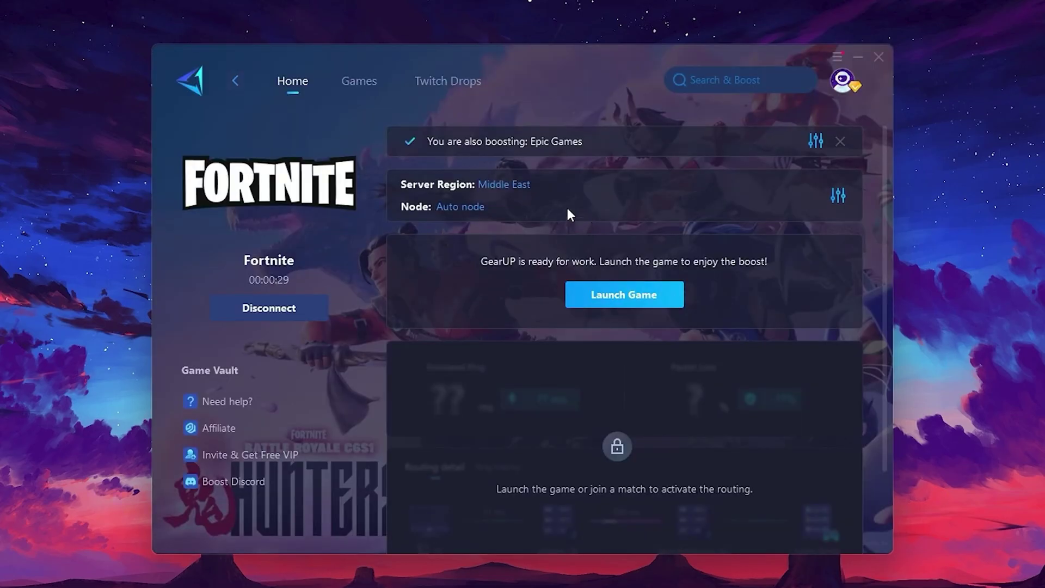
click(451, 208)
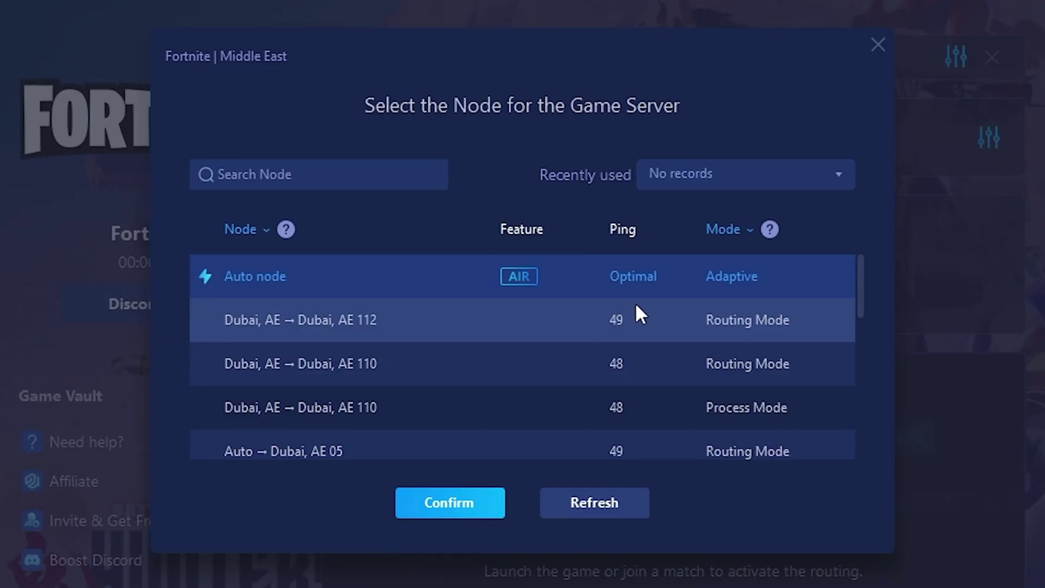
scroll(518, 331, down, 2)
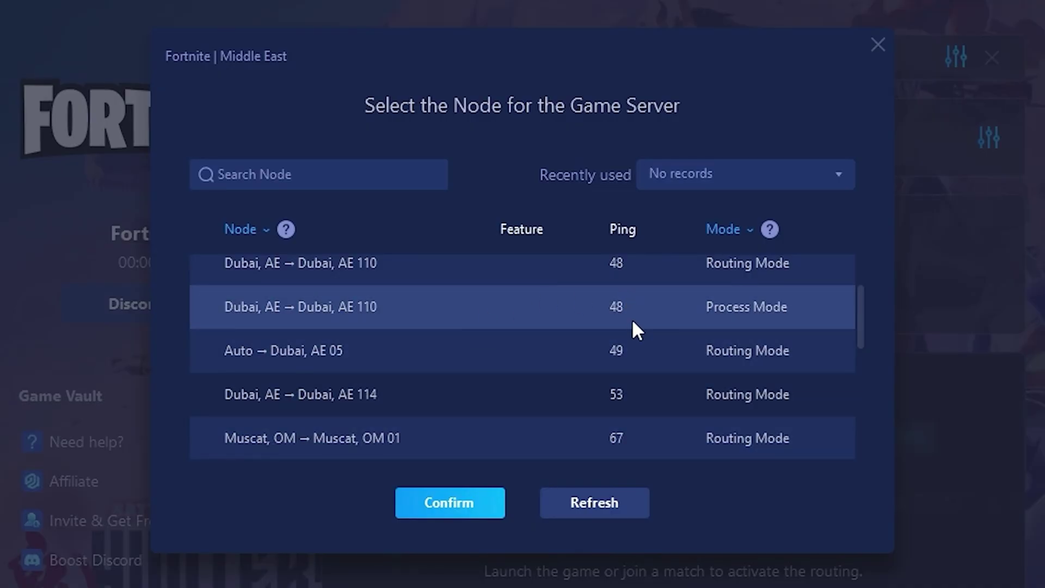
scroll(636, 329, up, 2)
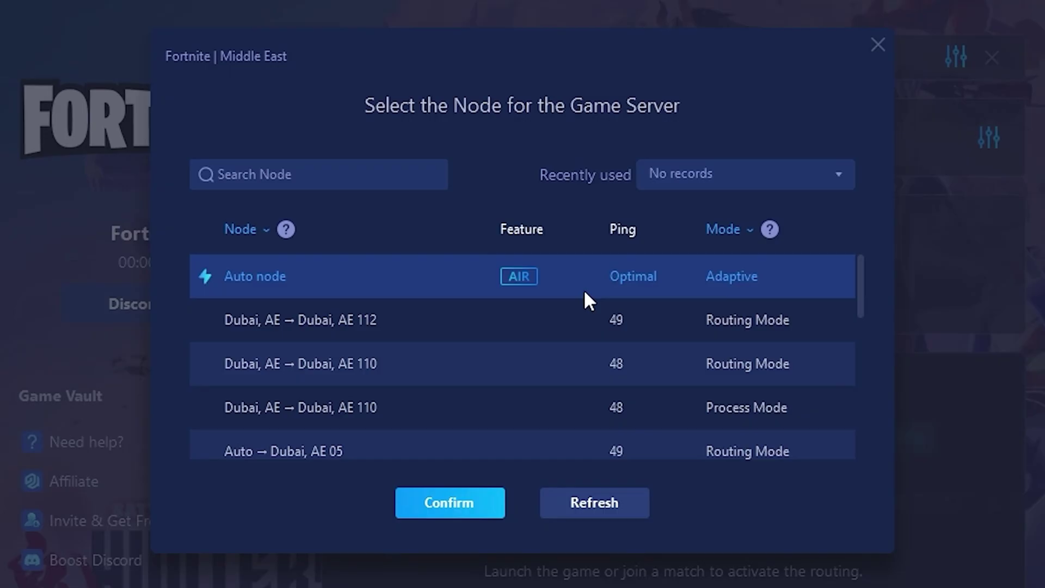
click(877, 46)
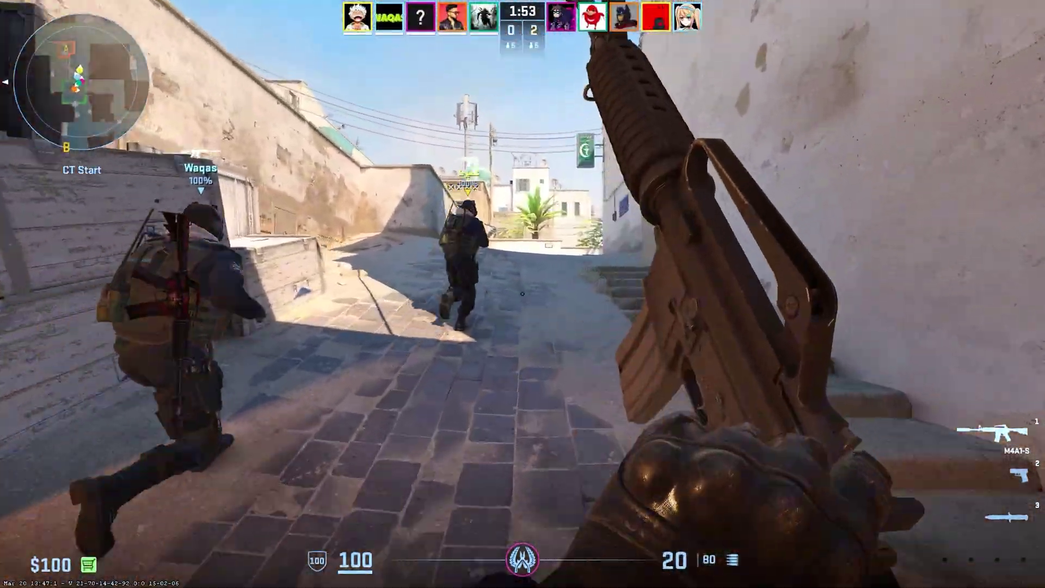
Switch to the M4A1-S, inspect it, and advance down the alley toward the archway.
key(1)
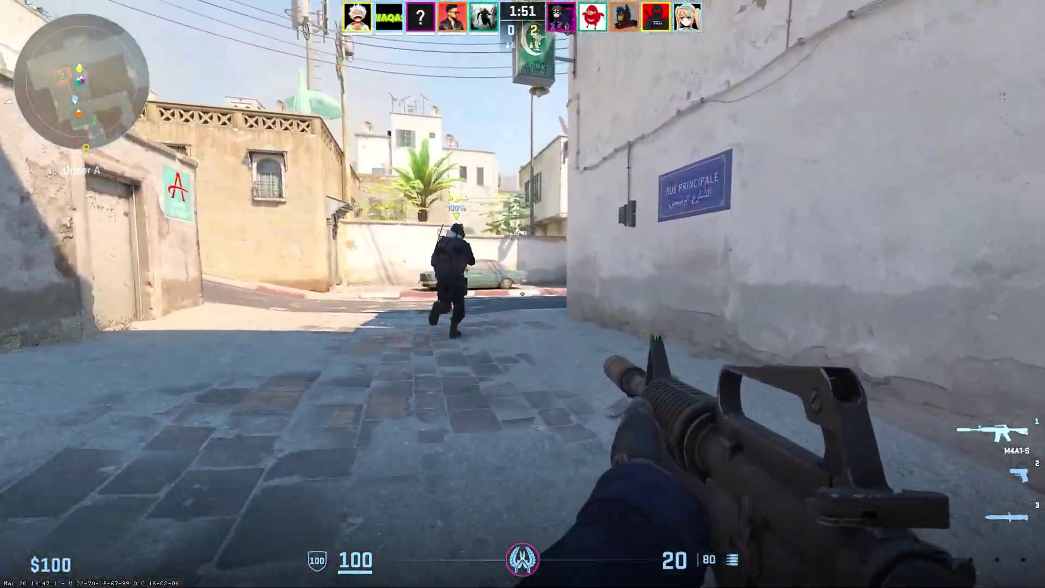
key(w)
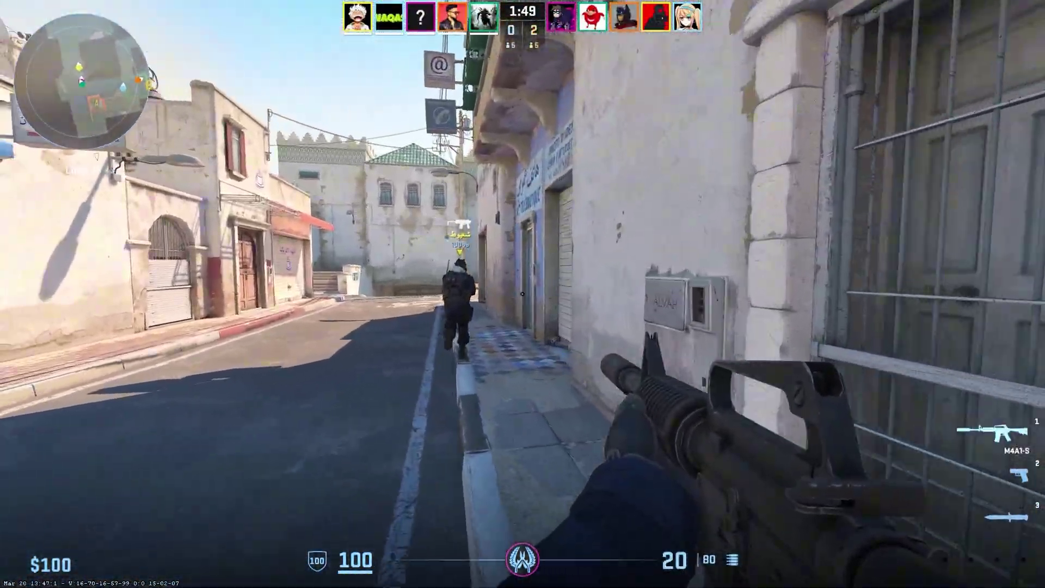
key(f)
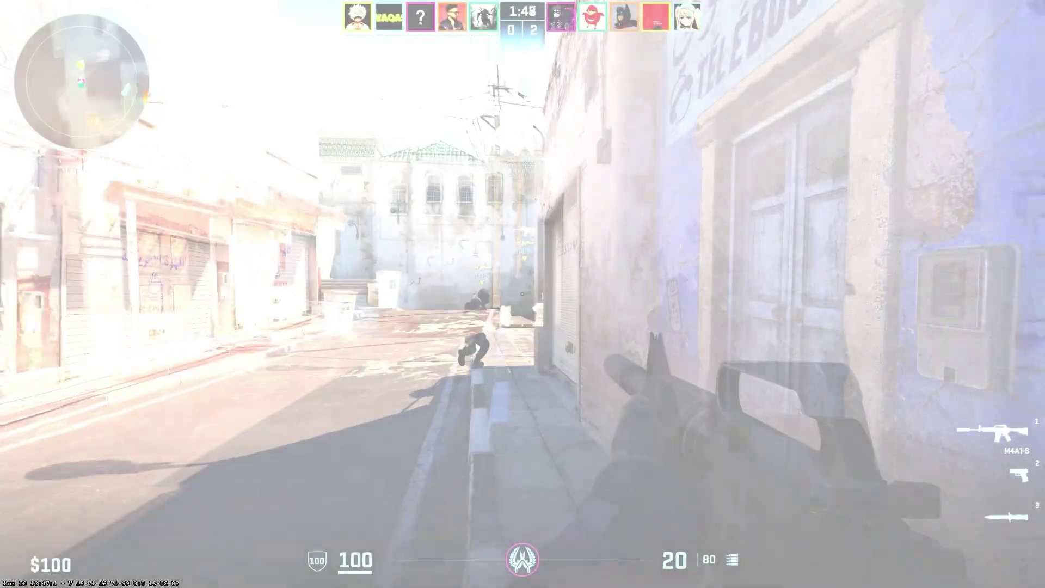
key(w)
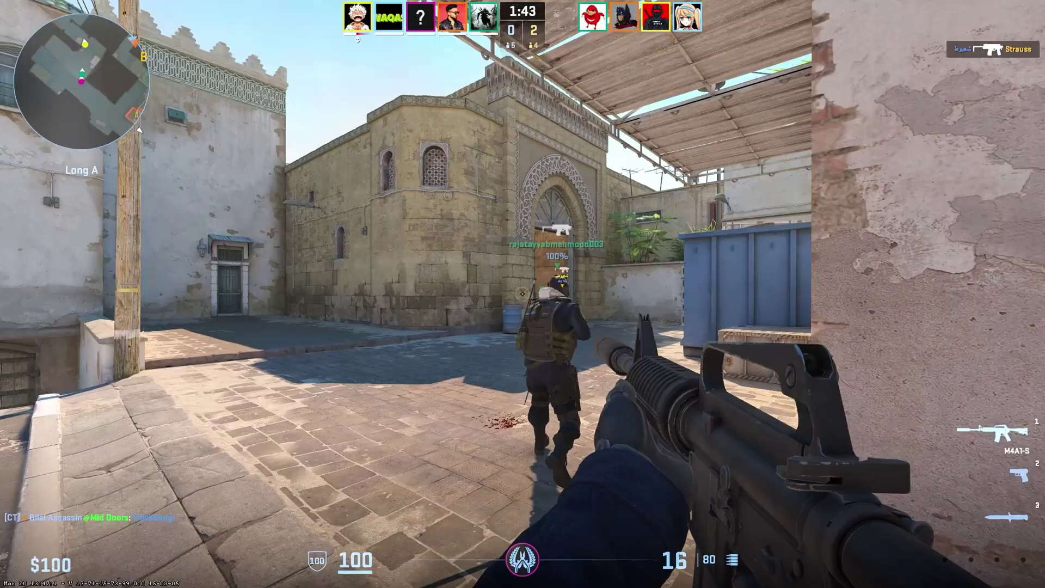
key(w)
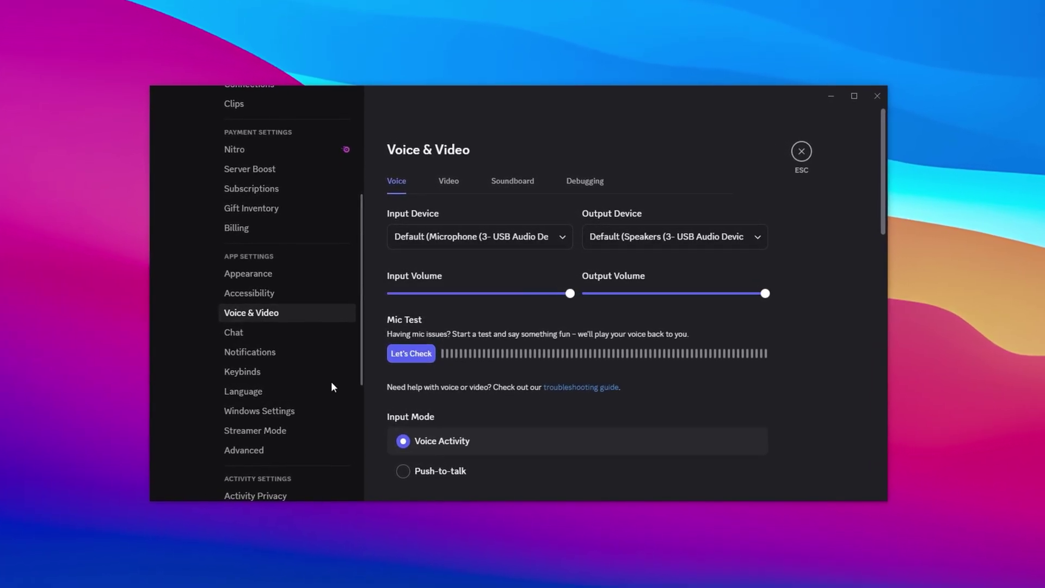
Turn off Hardware Acceleration on Discord's Advanced settings page, which brings up a confirmation prompt.
click(263, 451)
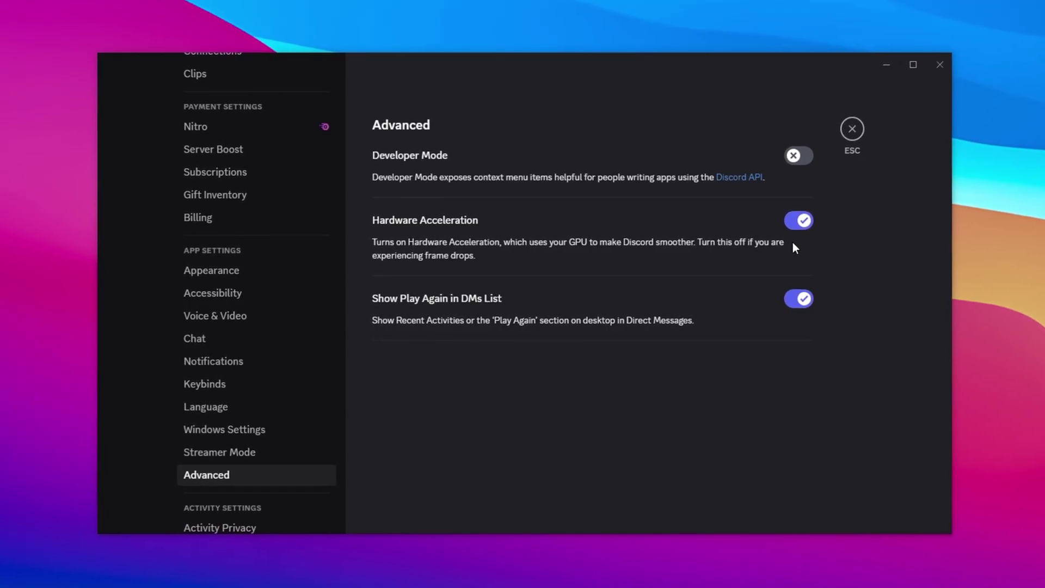
click(803, 219)
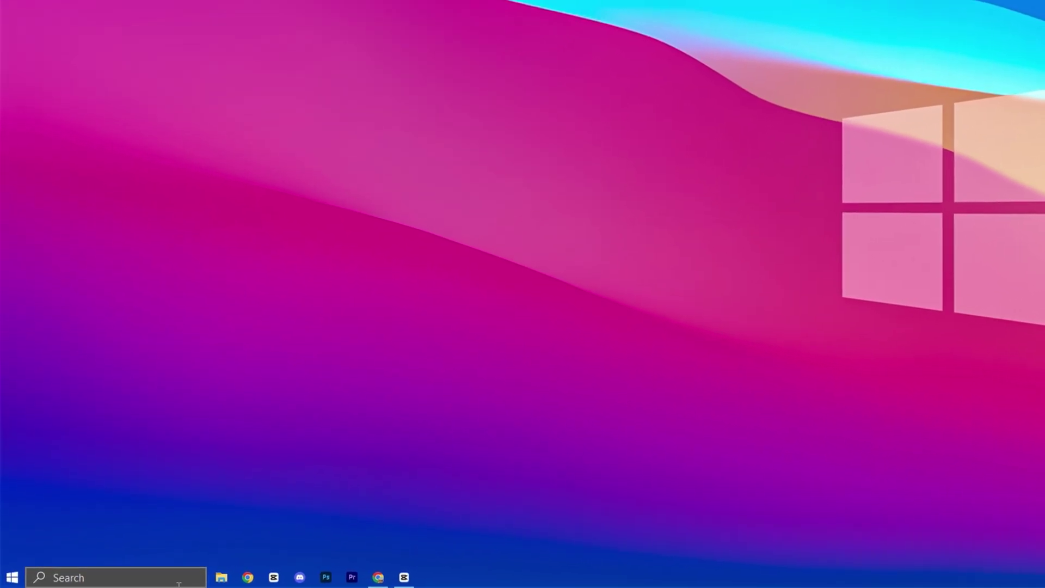
From the power plan chooser, activate Ultimate Performance and open its Change plan settings page.
click(179, 584)
text(power)
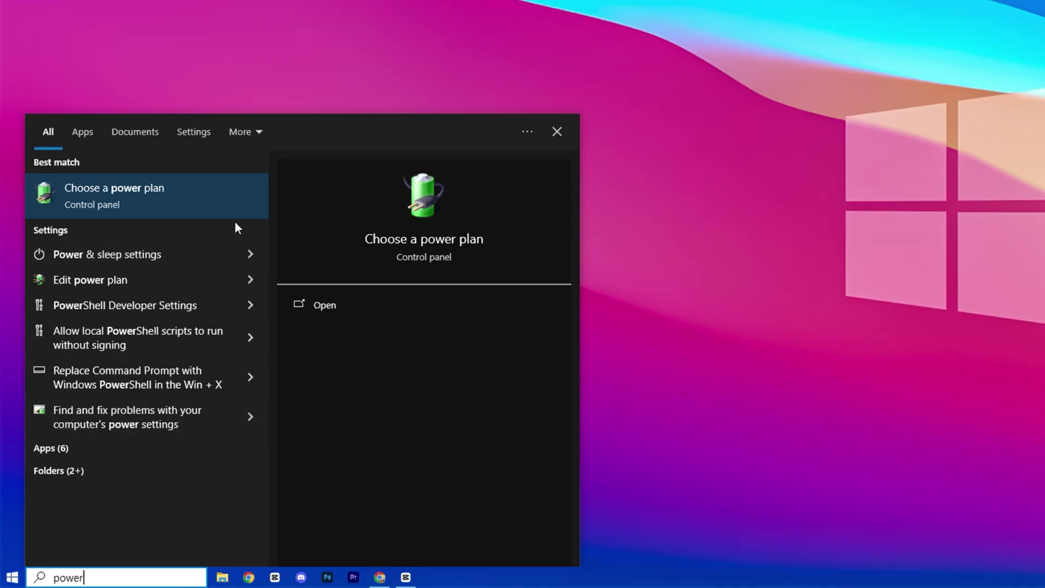
click(221, 209)
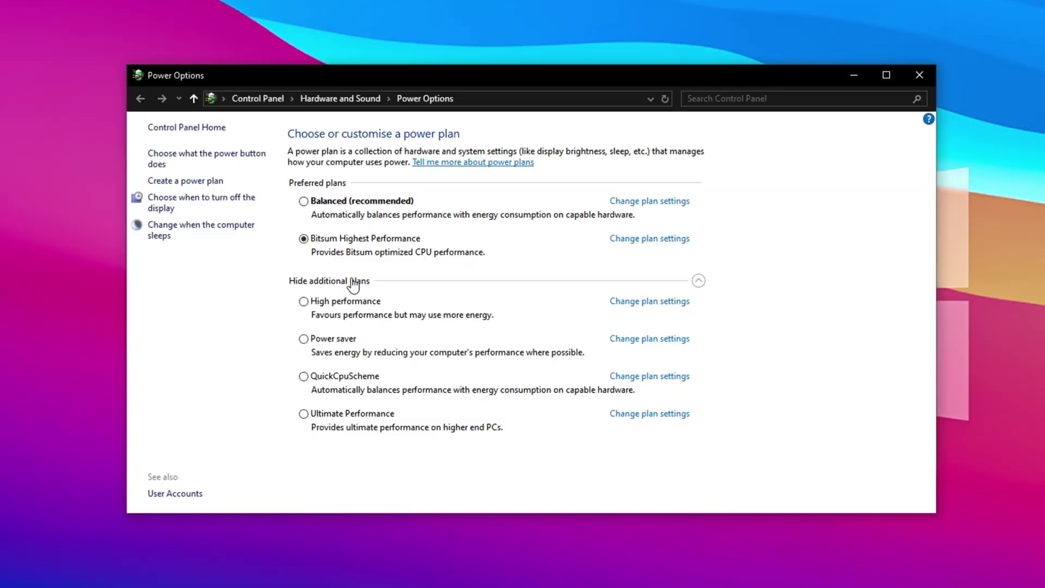
click(353, 302)
click(351, 415)
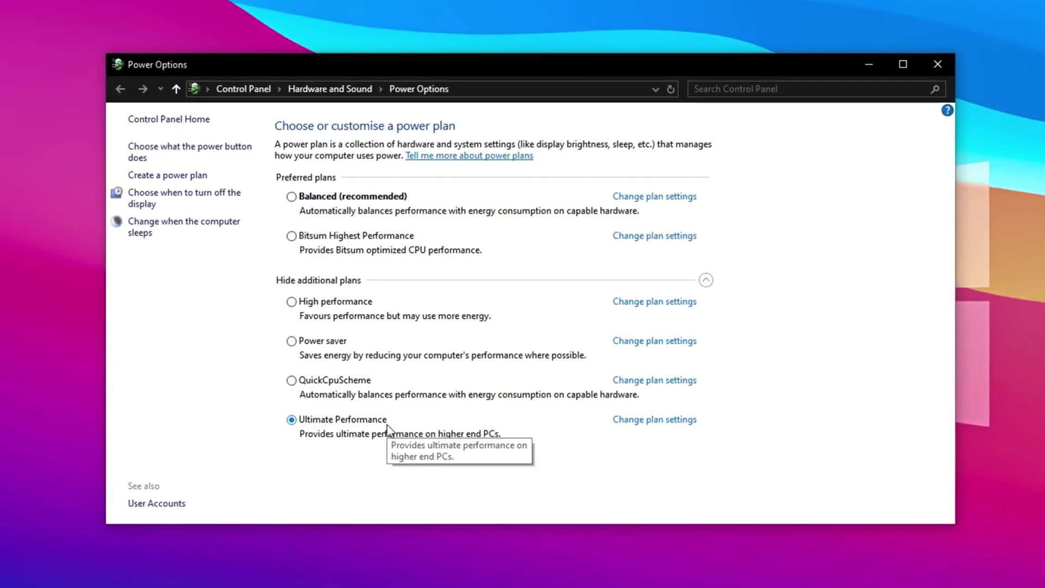
click(639, 422)
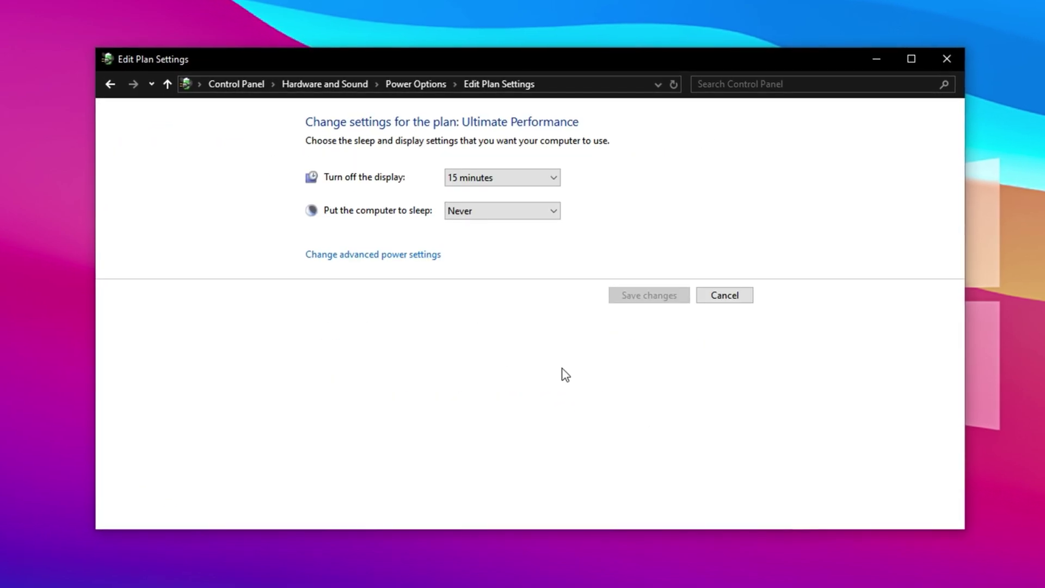
Open the plan's advanced power settings and confirm PCI Express Link State Power Management is Off.
click(365, 255)
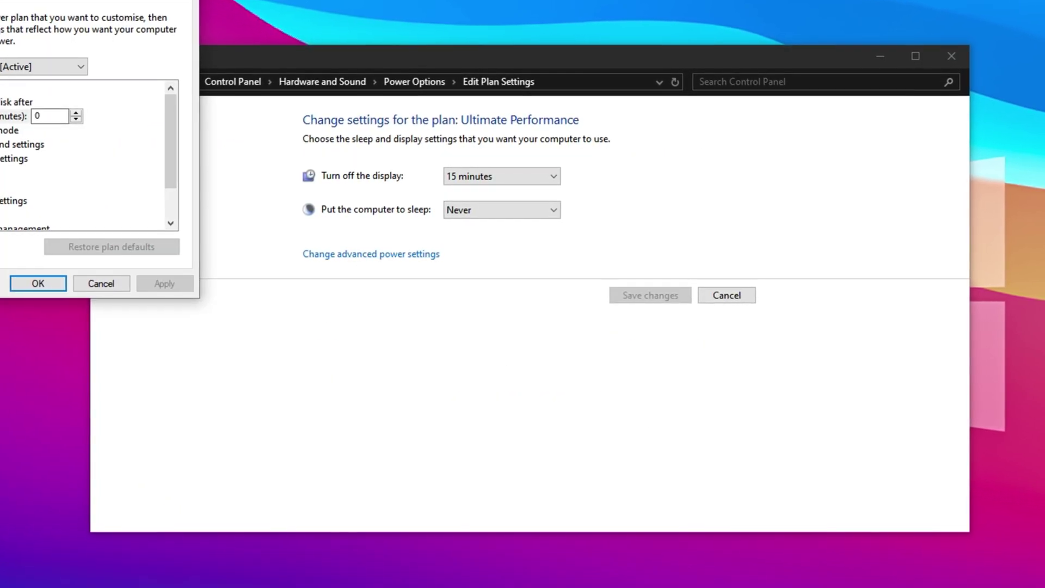
drag(41, 0, 471, 102)
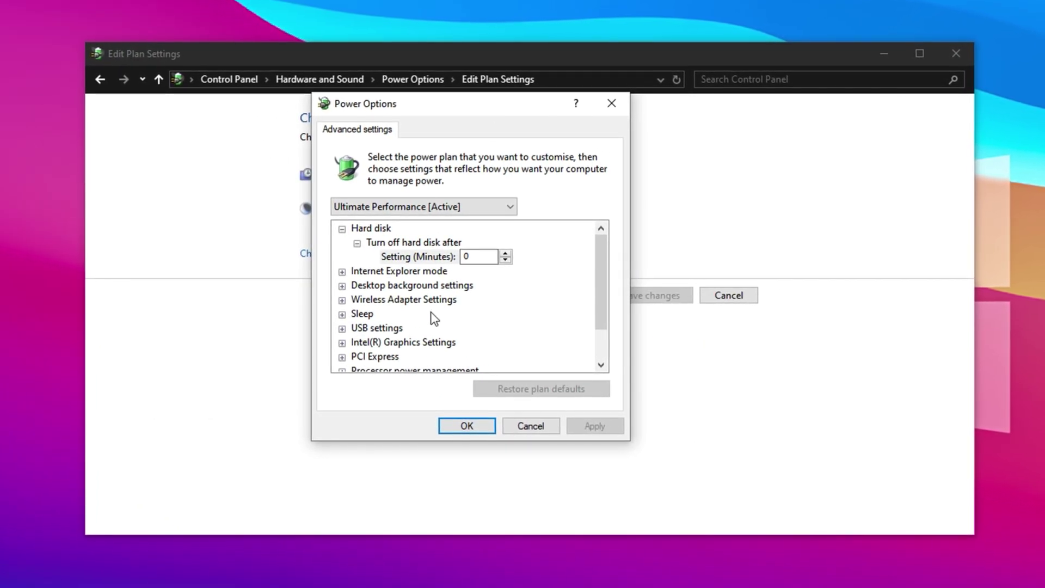
scroll(434, 318, down, 1)
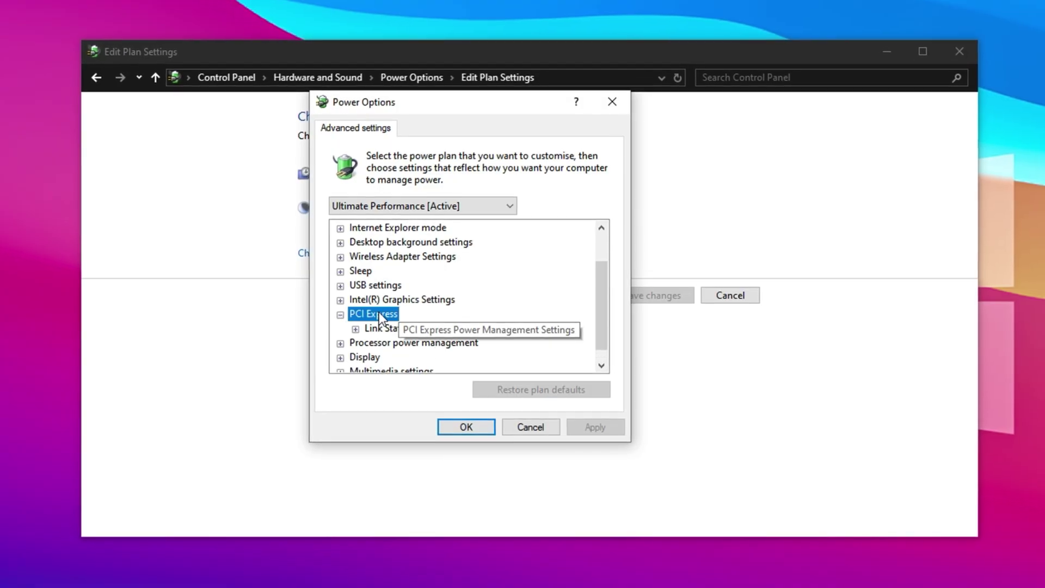
click(404, 332)
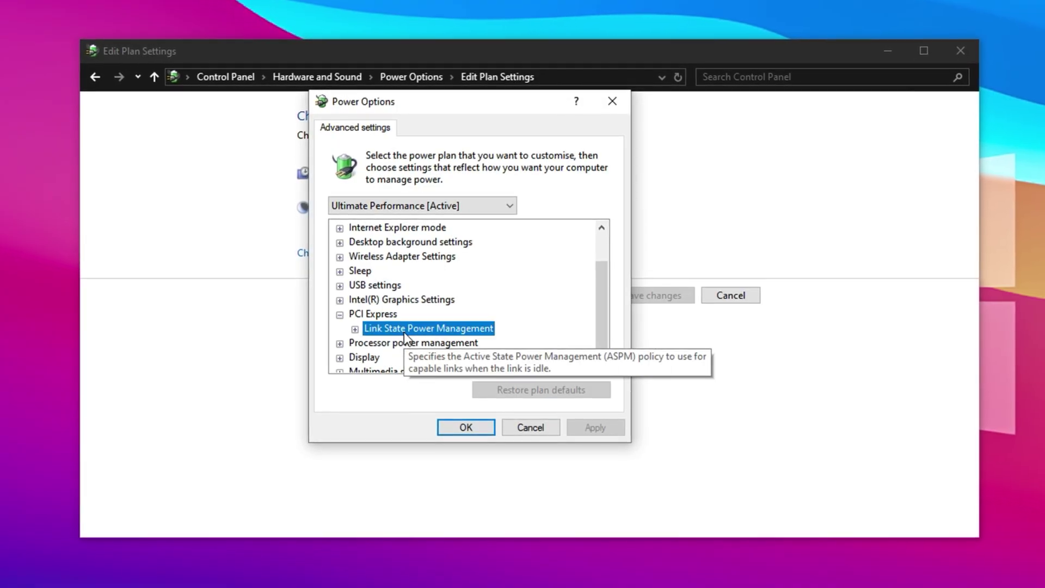
double_click(404, 332)
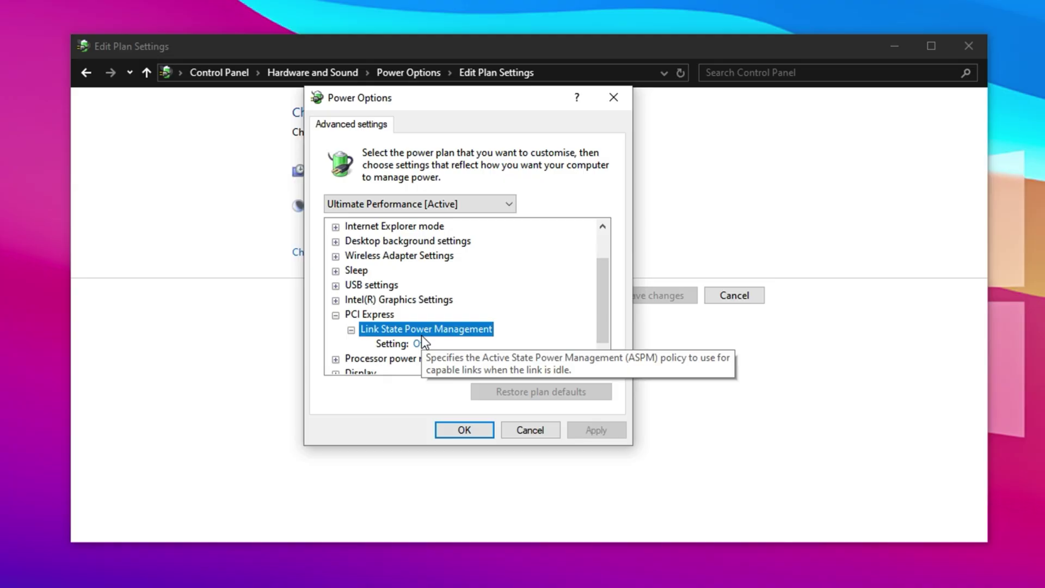
Confirm both processor core parking minimum cores values are 100%, then apply with OK.
scroll(600, 326, down, 1)
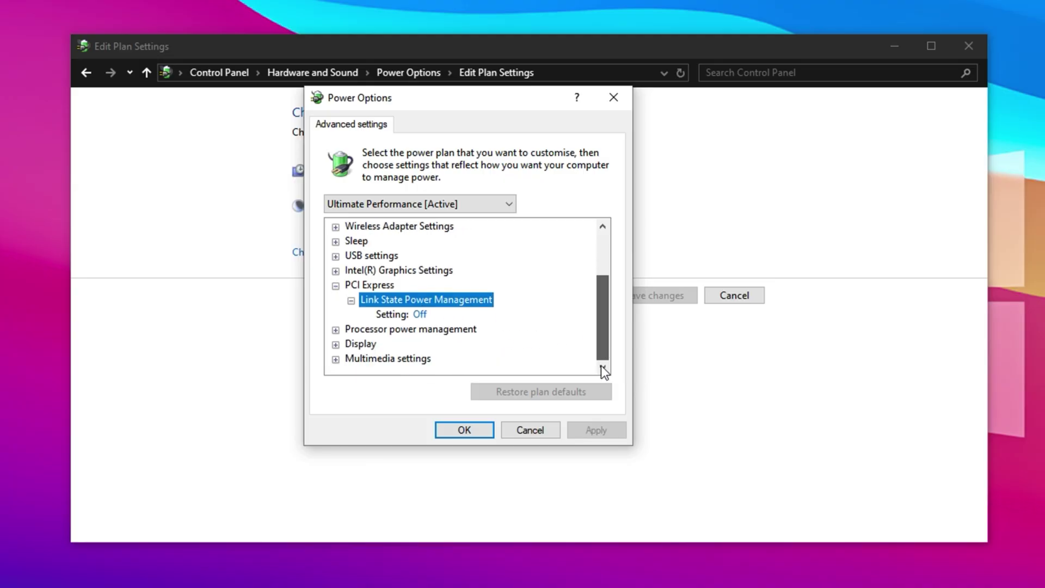
double_click(431, 331)
double_click(429, 285)
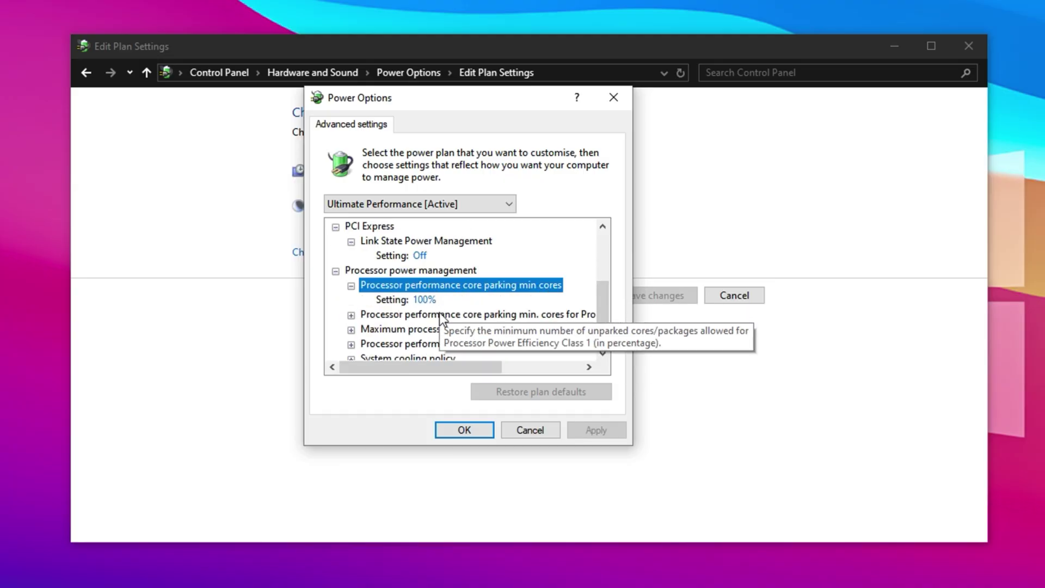
double_click(439, 313)
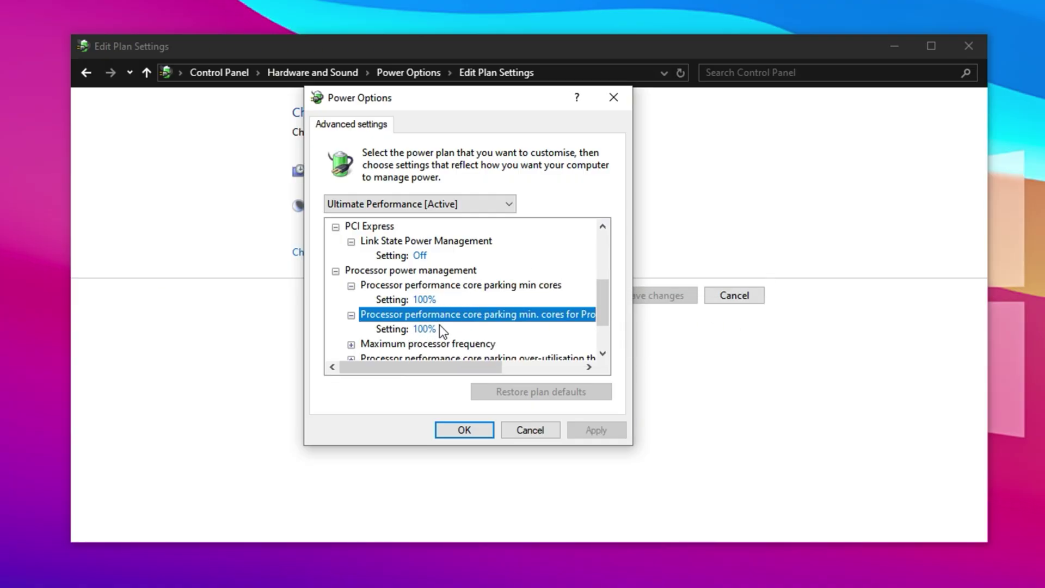
click(467, 429)
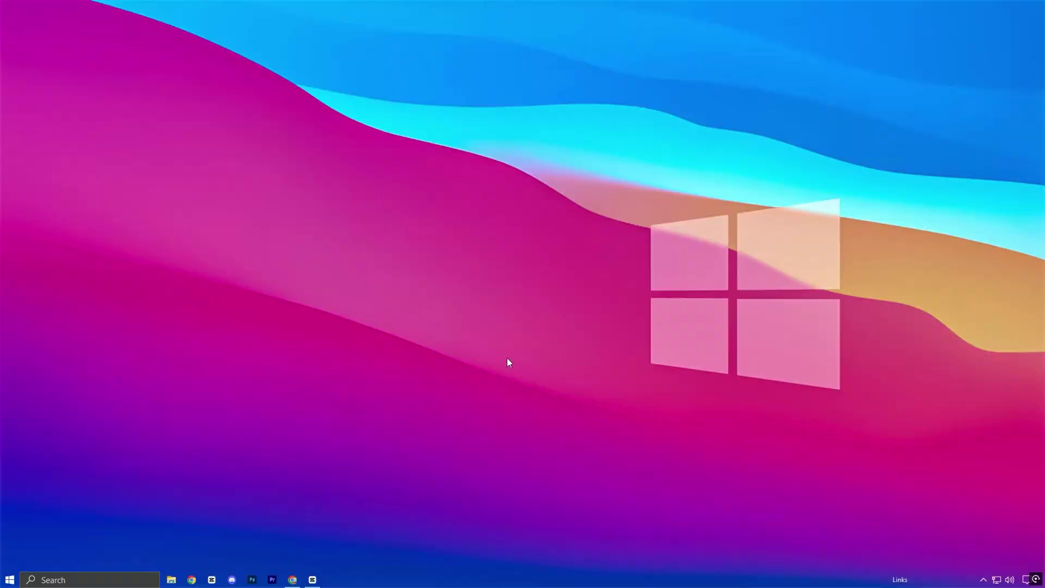
Open Task Manager from the taskbar and scroll its Services list down to the Xbox entries.
right_click(515, 579)
click(533, 539)
click(425, 133)
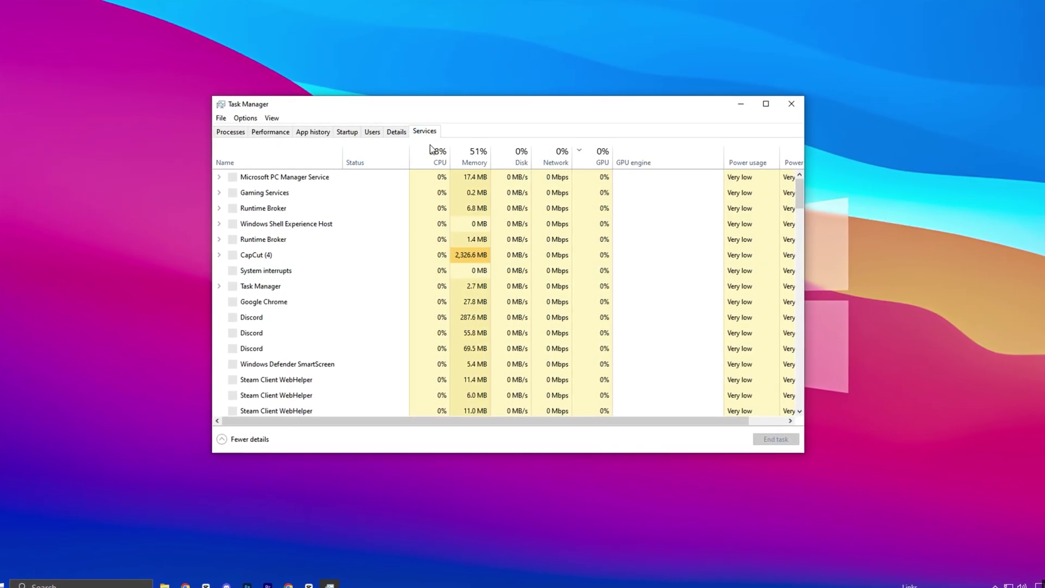
scroll(803, 179, down, 15)
drag(806, 218, 807, 424)
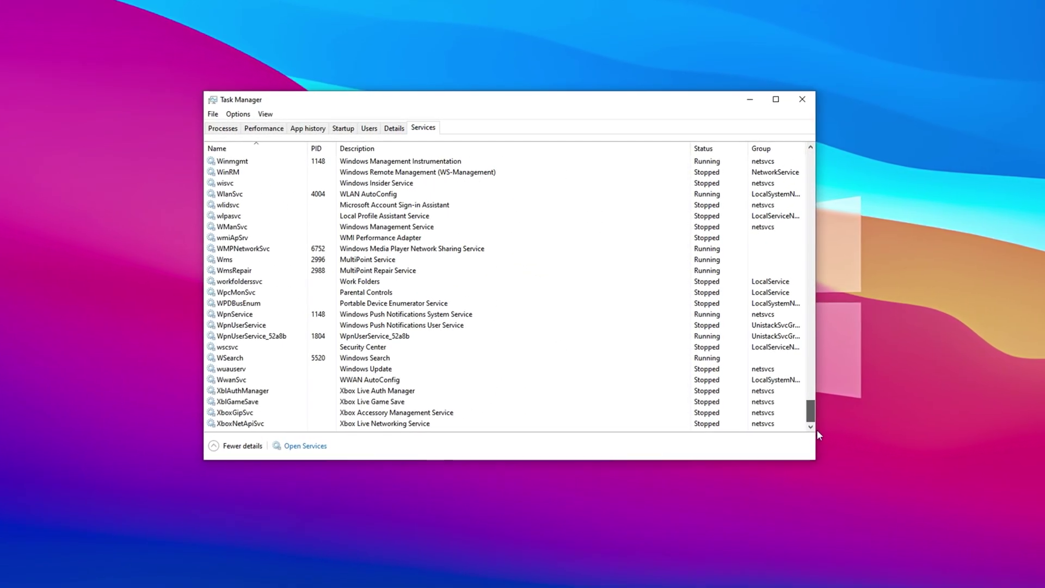
Confirm XblAuthManager, XboxGipSvc and XboxNetApiSvc are stopped, leaving them unchanged, then open Windows Settings with Win+I.
click(243, 393)
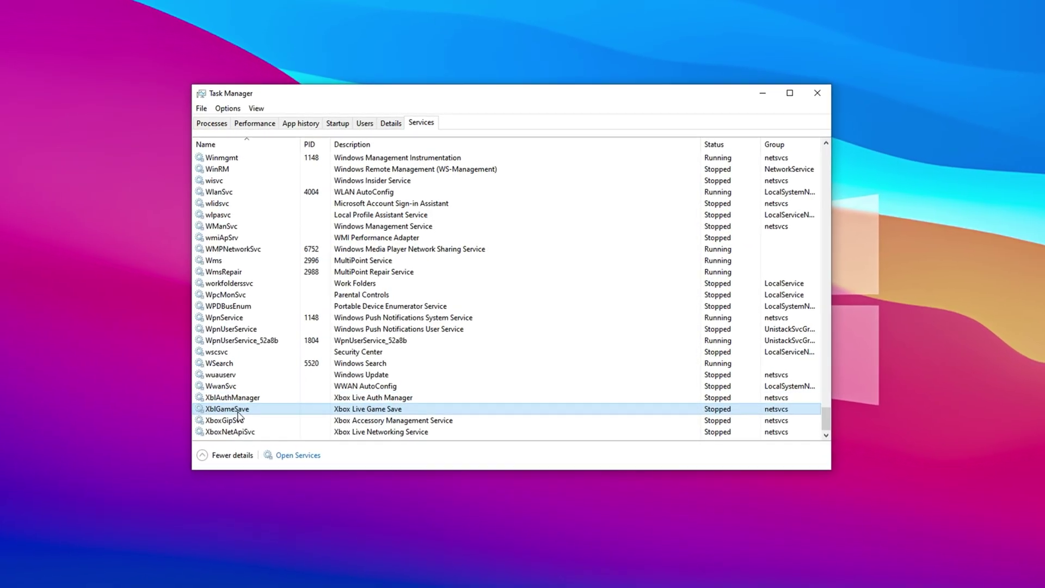
click(231, 419)
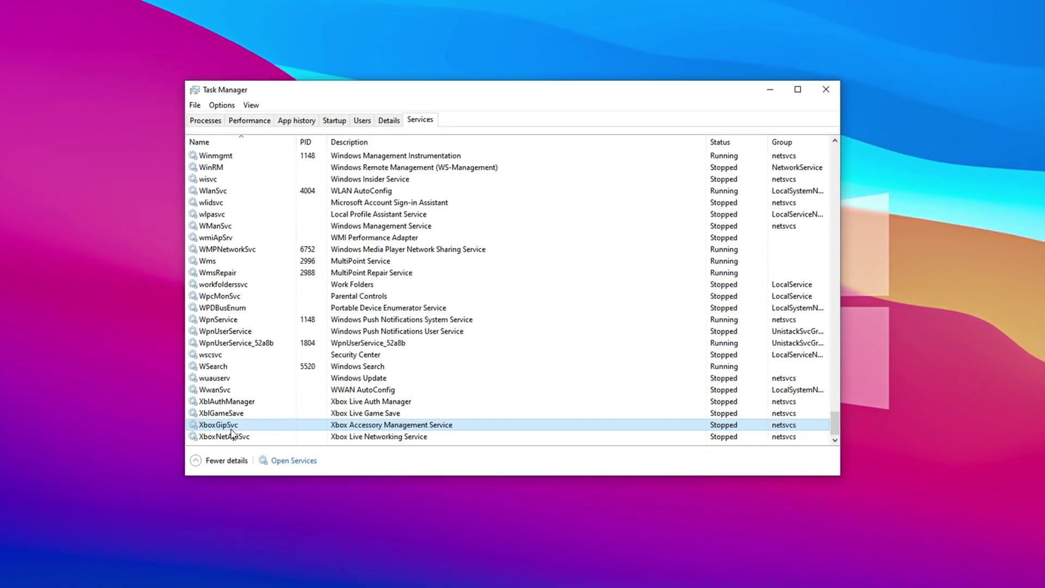
click(245, 435)
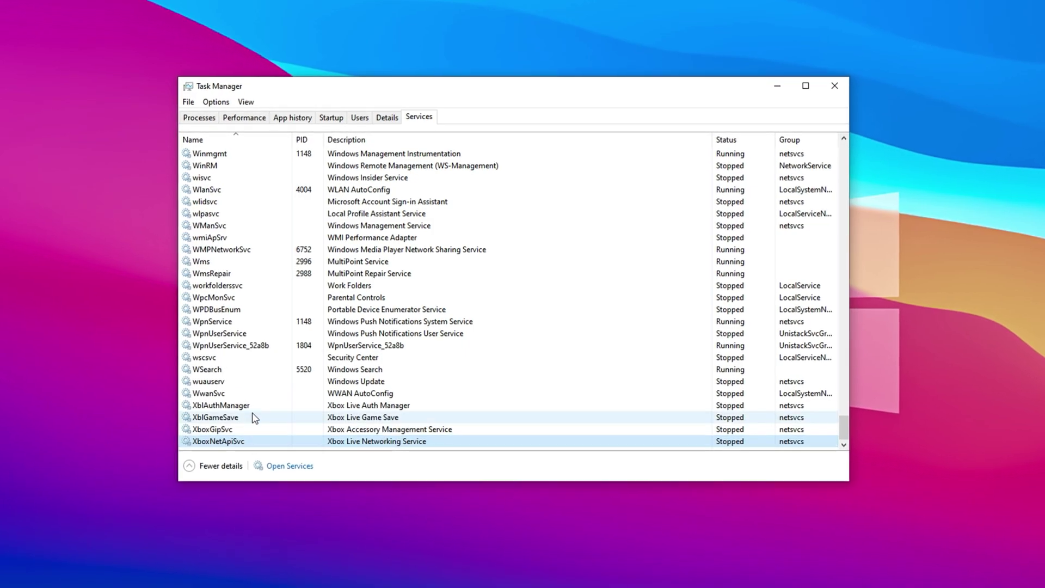
click(218, 409)
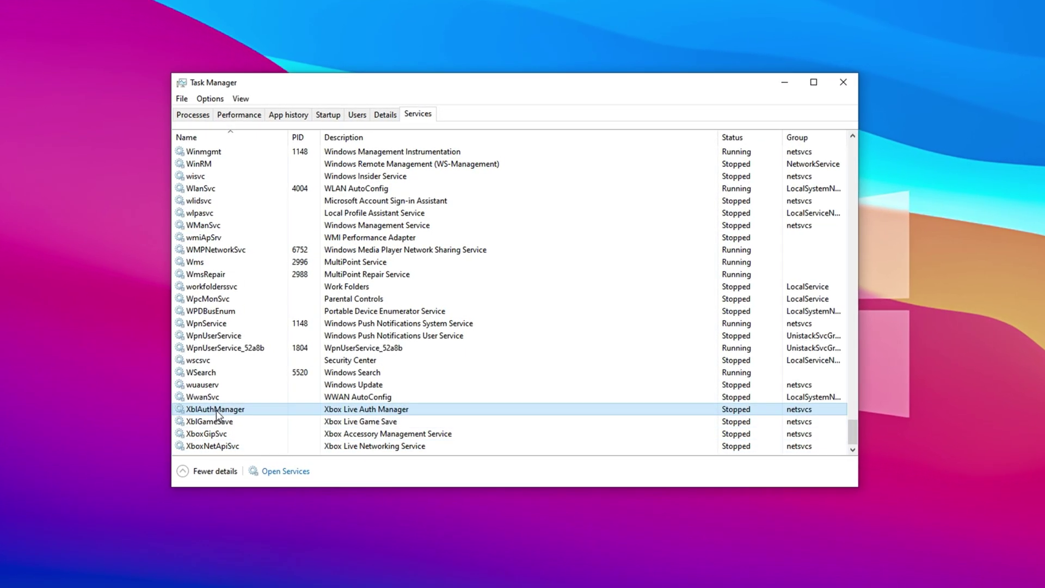
right_click(218, 410)
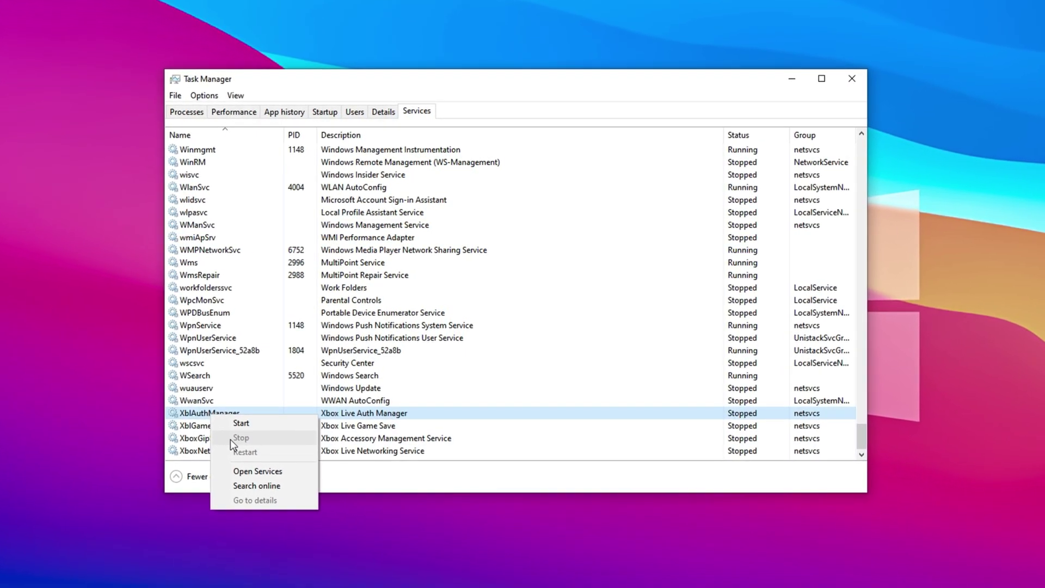
key(Escape)
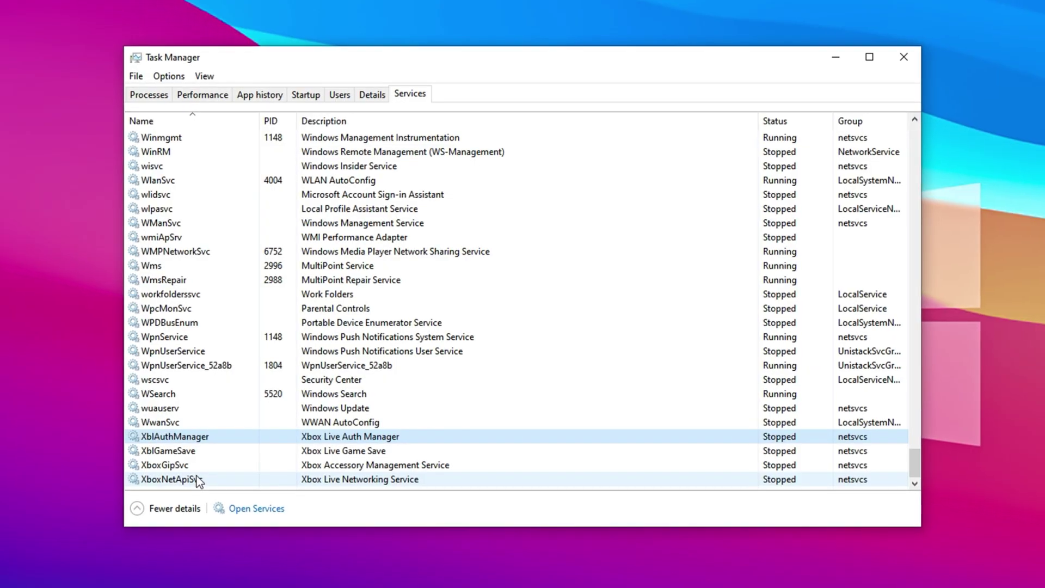
key(super+i)
Confirm Game Bar is Off under Gaming, then close Settings to return to Task Manager.
click(254, 430)
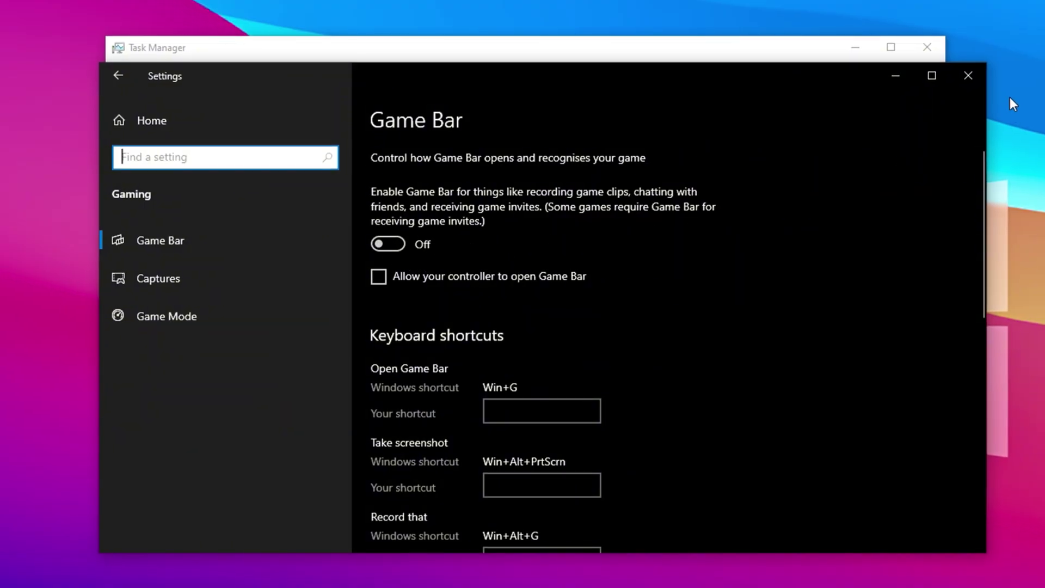
click(968, 76)
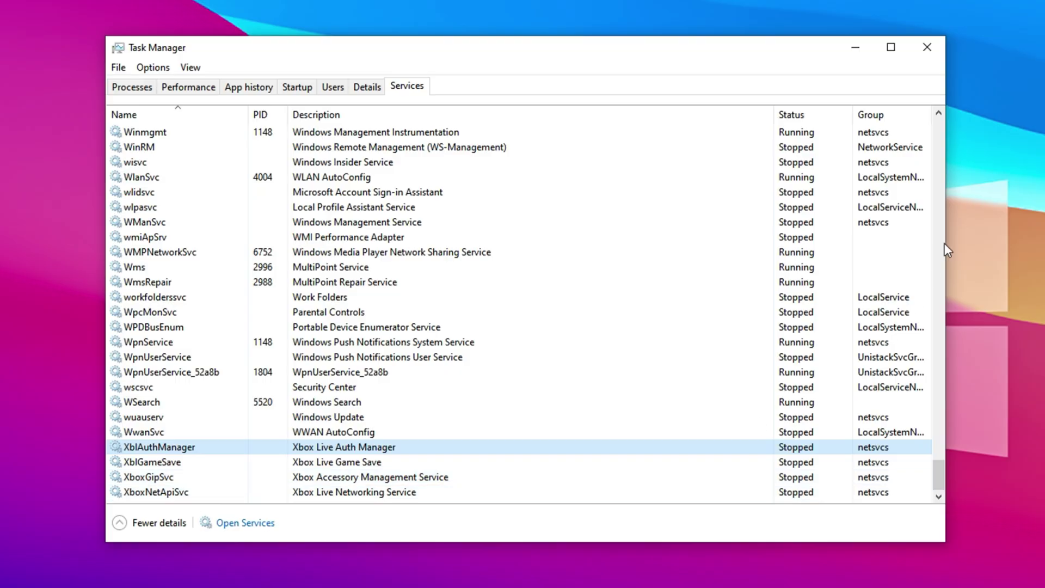
click(928, 49)
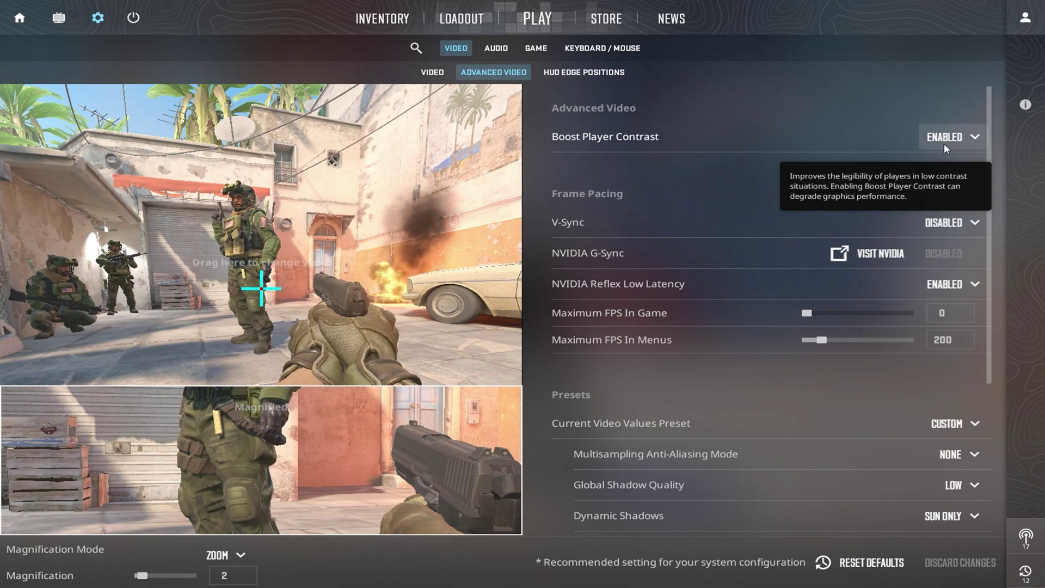
Leave Boost Player Contrast and NVIDIA Reflex Low Latency both Enabled, with V-Sync still Disabled.
click(944, 143)
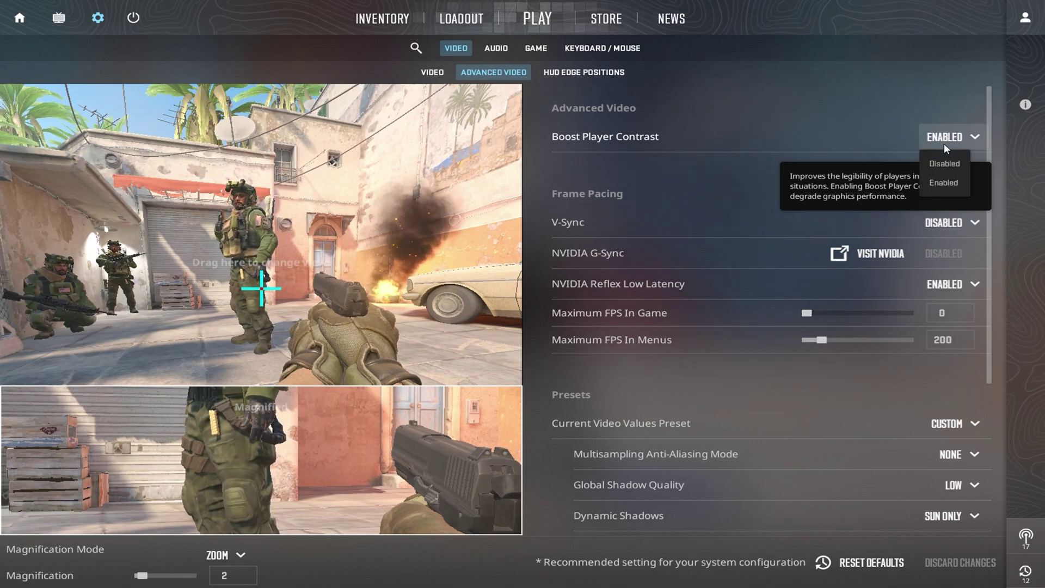
click(944, 142)
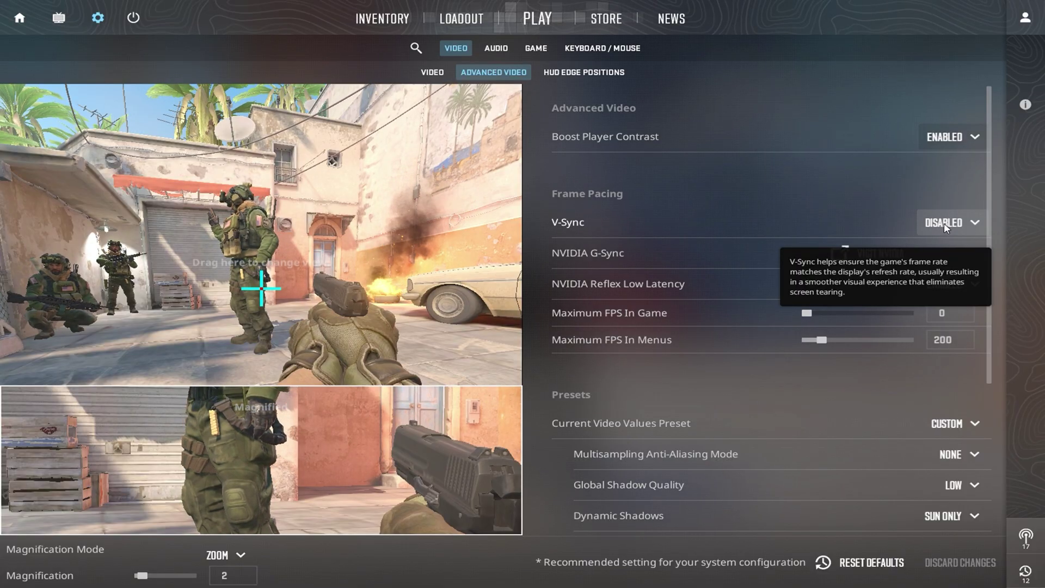
mouse_move(957, 286)
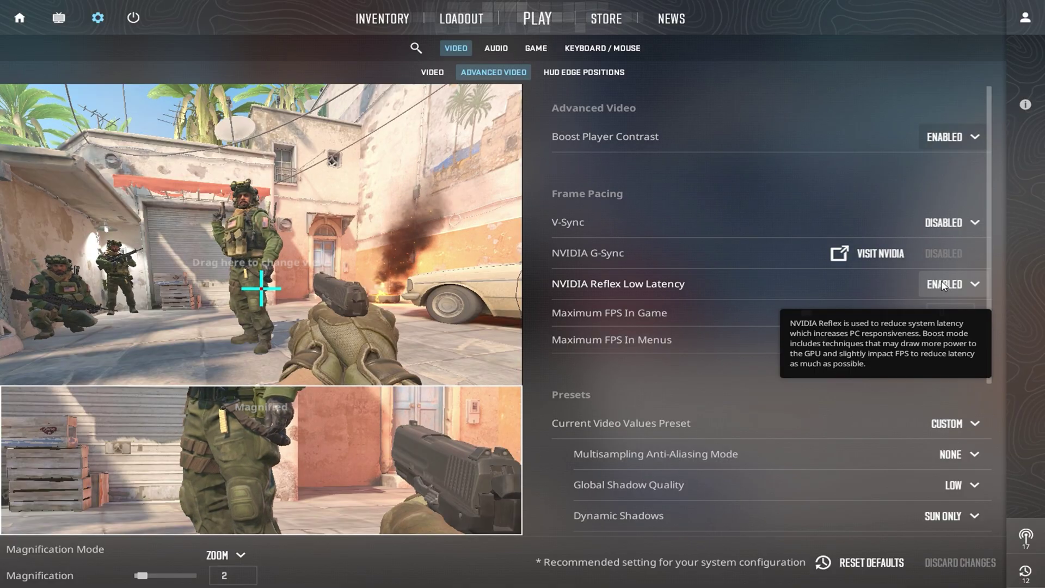
click(943, 285)
click(943, 286)
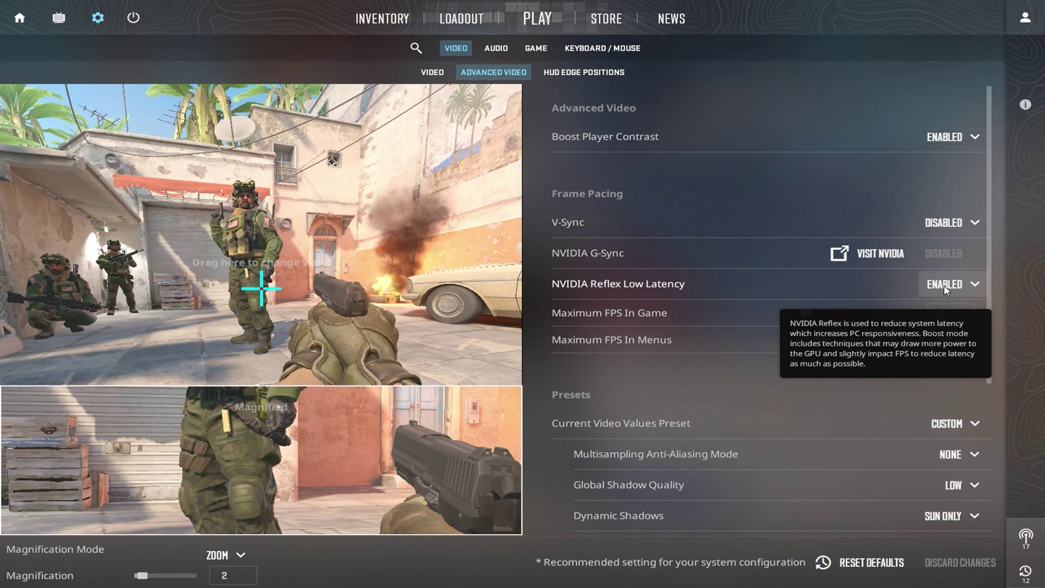
Leave Multisampling Anti-Aliasing Mode at None and Global Shadow Quality at Low.
scroll(848, 374, down, 2)
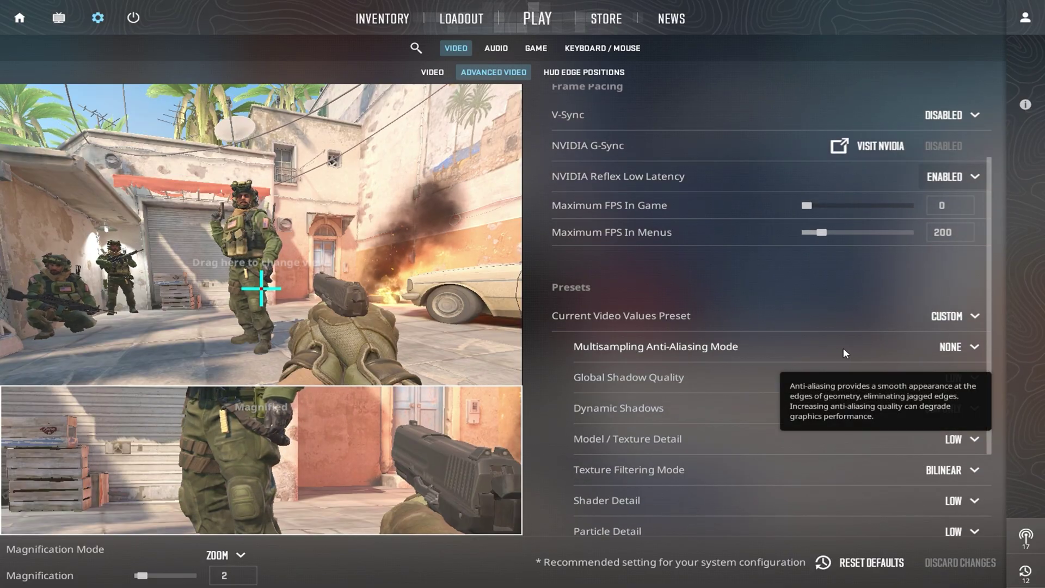
click(952, 351)
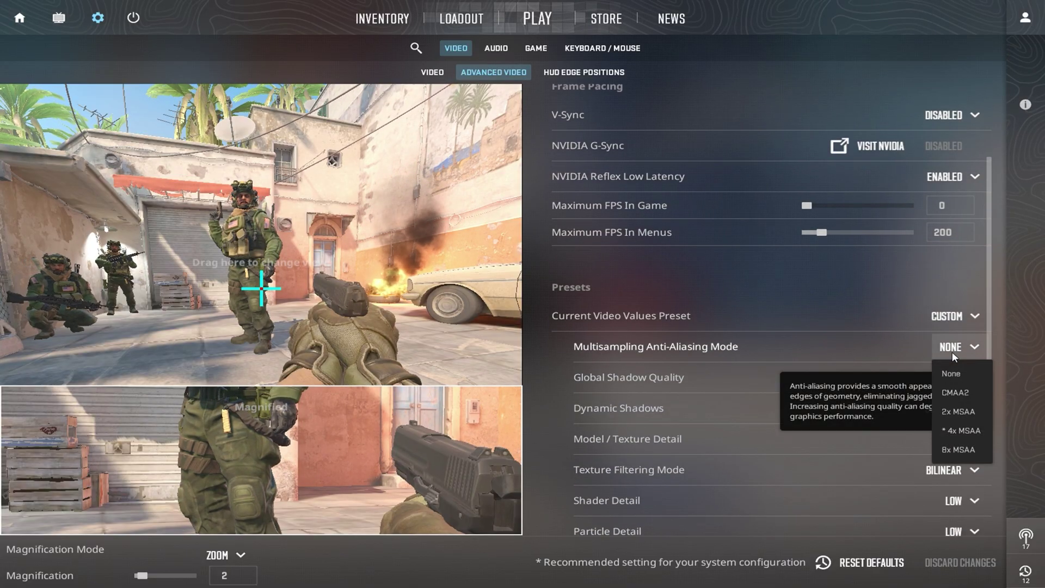
click(952, 351)
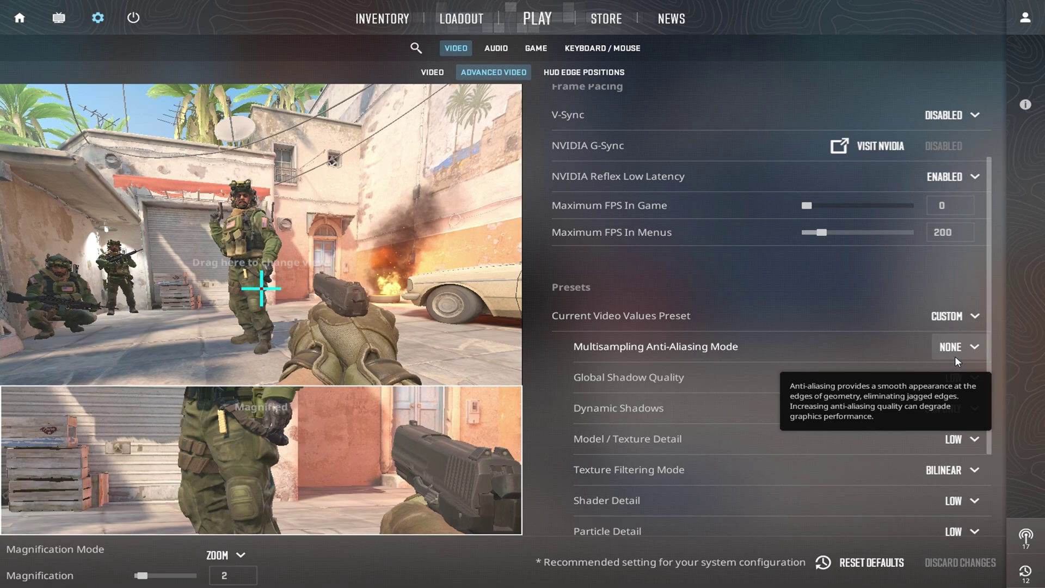
click(950, 350)
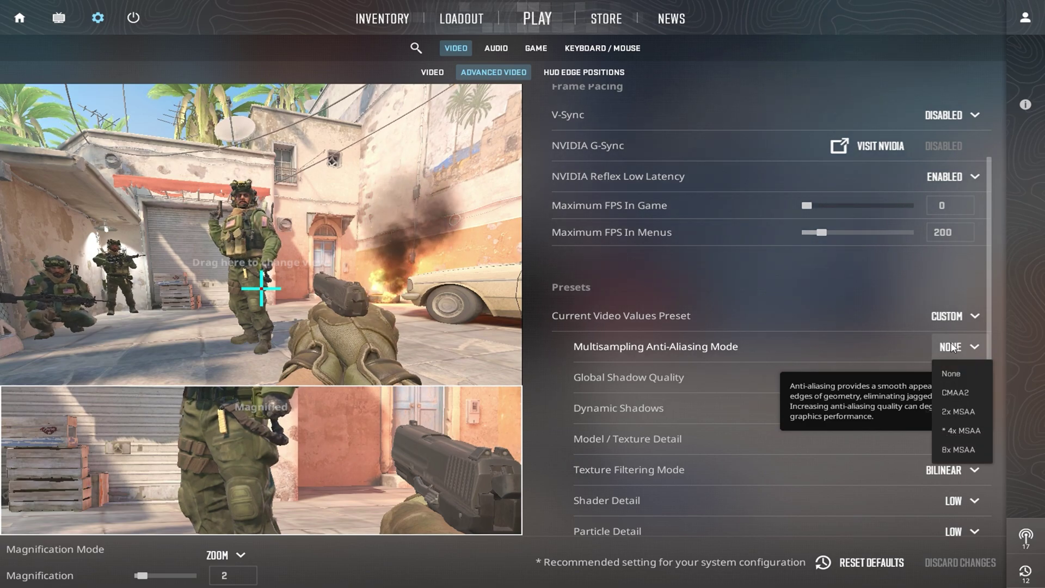
click(953, 349)
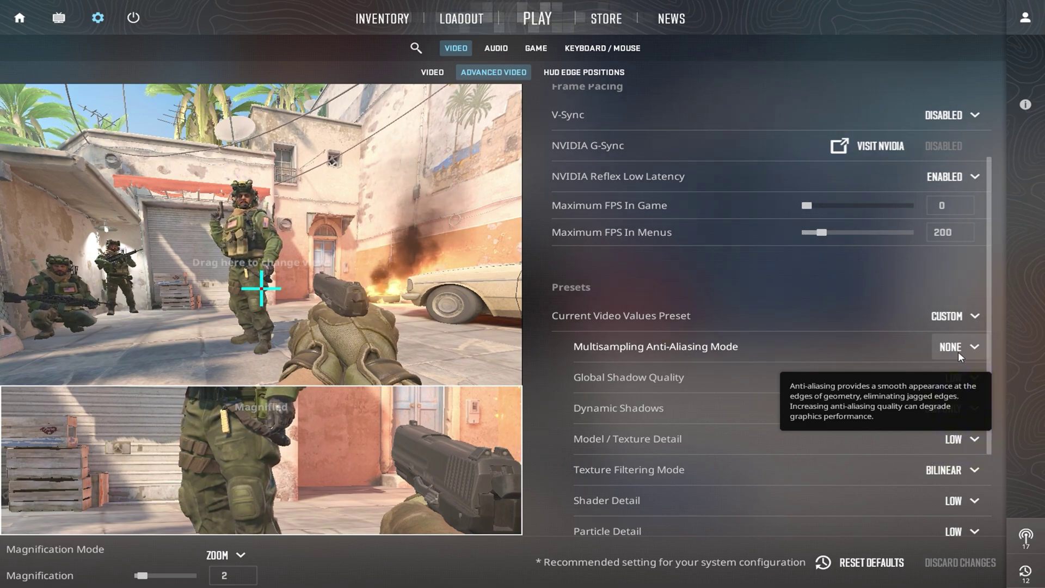
scroll(952, 350, down, 2)
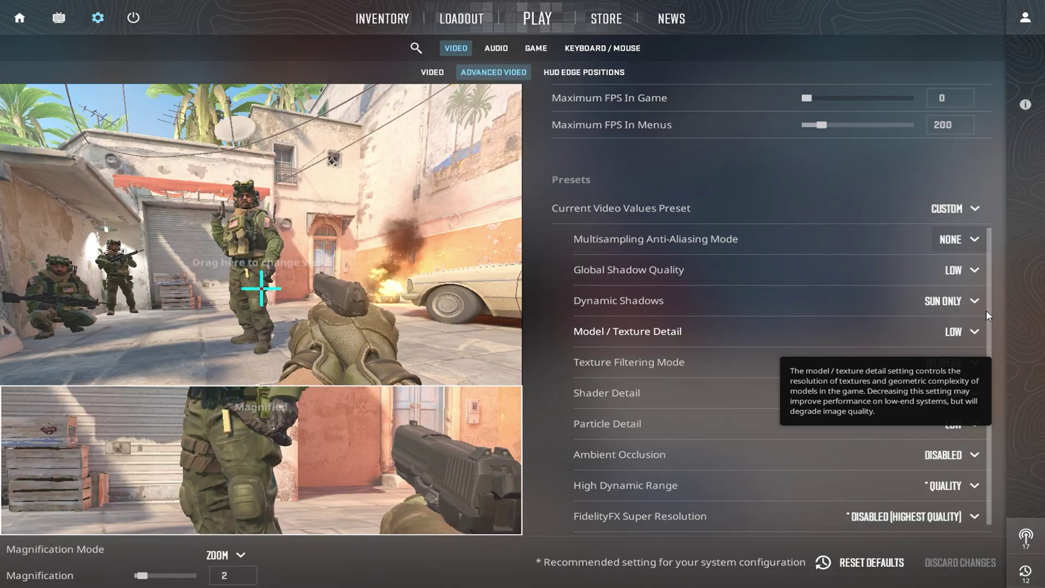
click(955, 279)
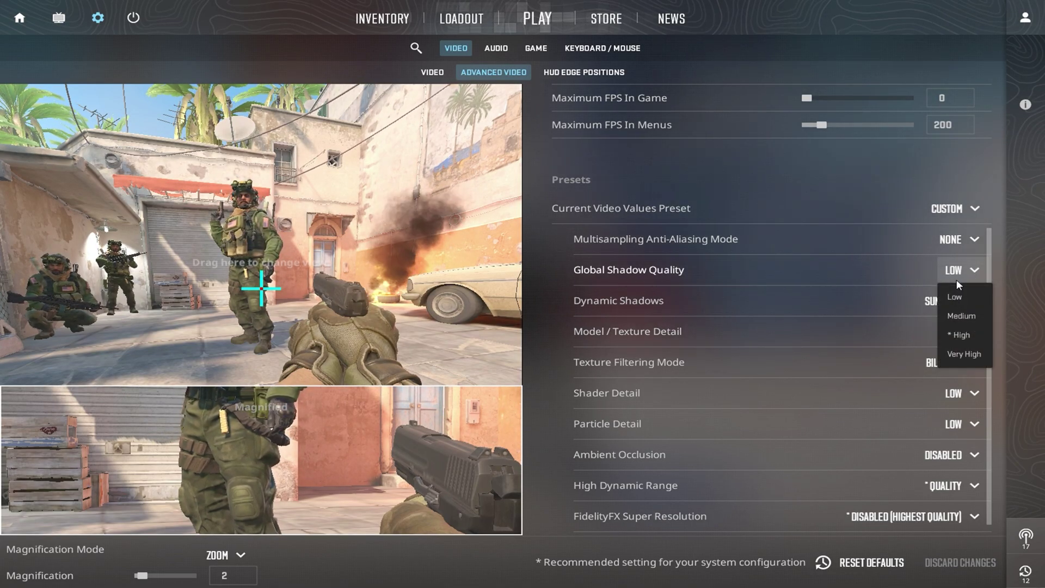
click(956, 273)
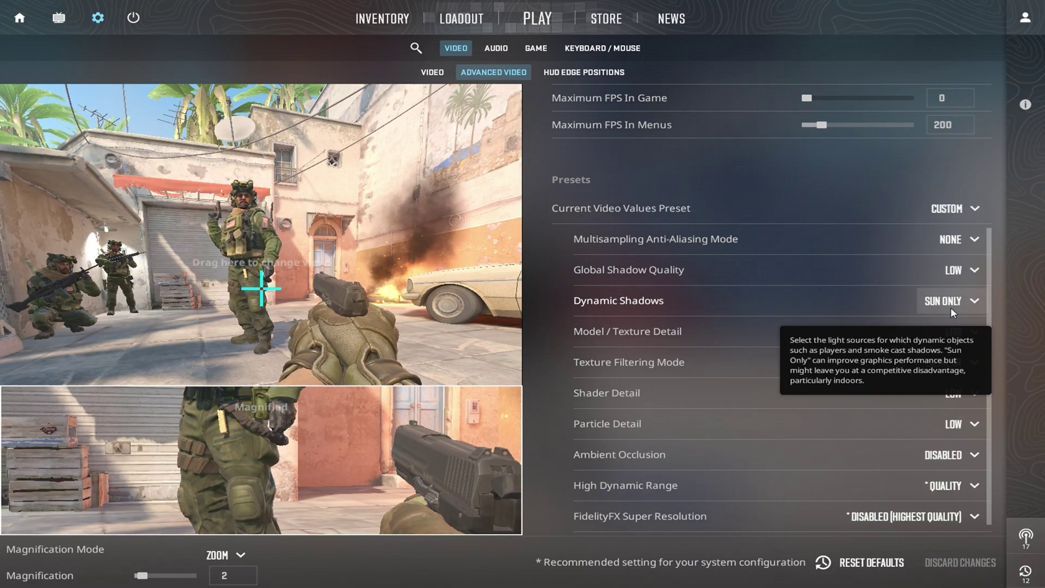
Keep Model / Texture Detail at Low and Texture Filtering Mode at Bilinear.
click(952, 337)
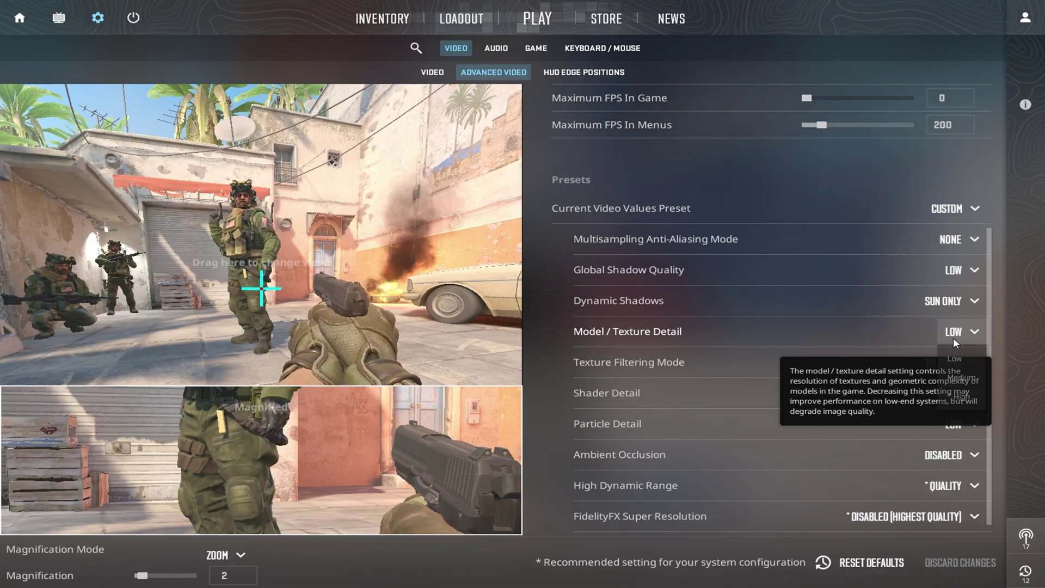
click(952, 337)
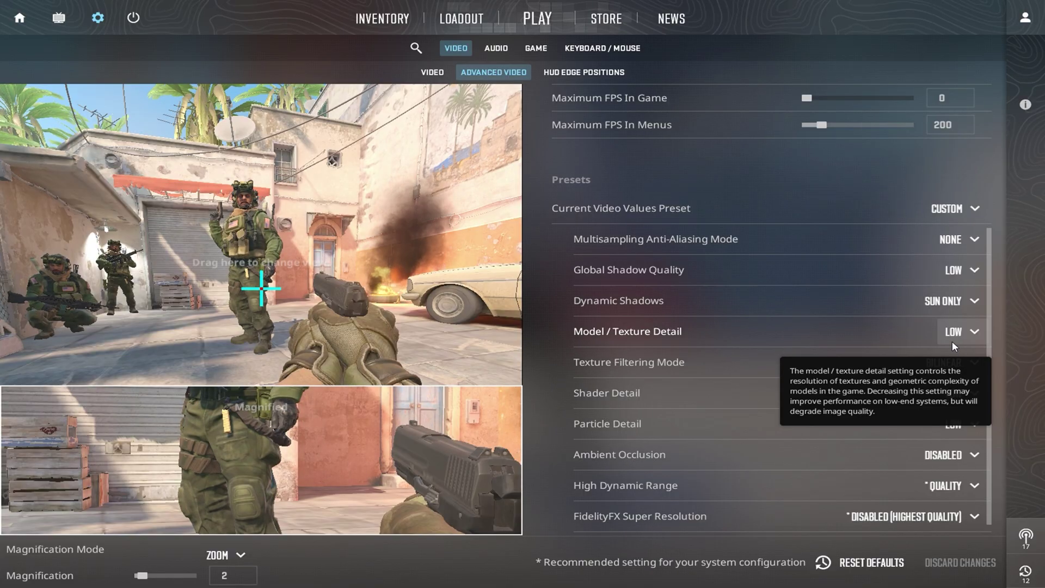
click(949, 364)
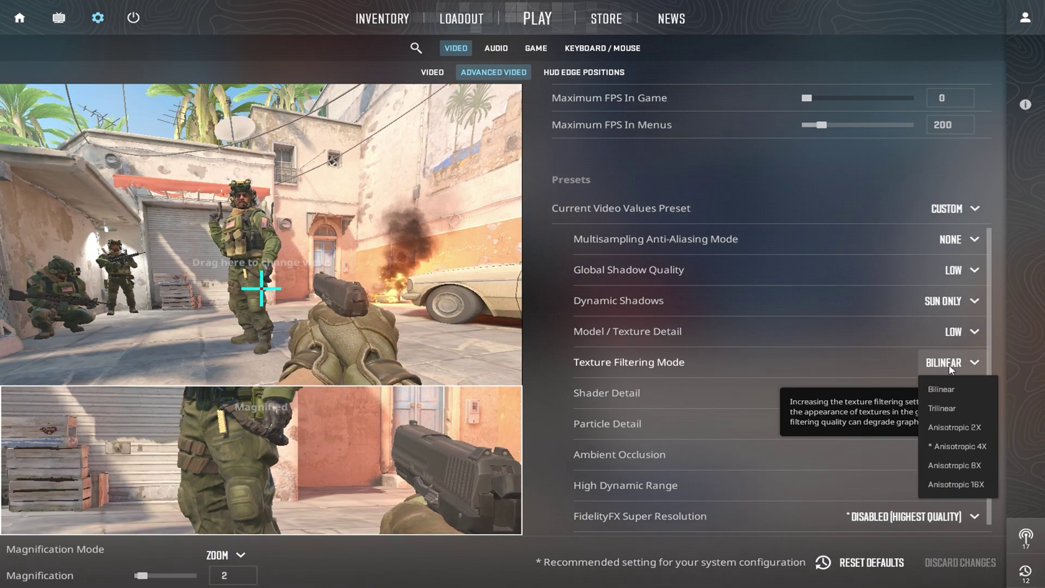
click(949, 364)
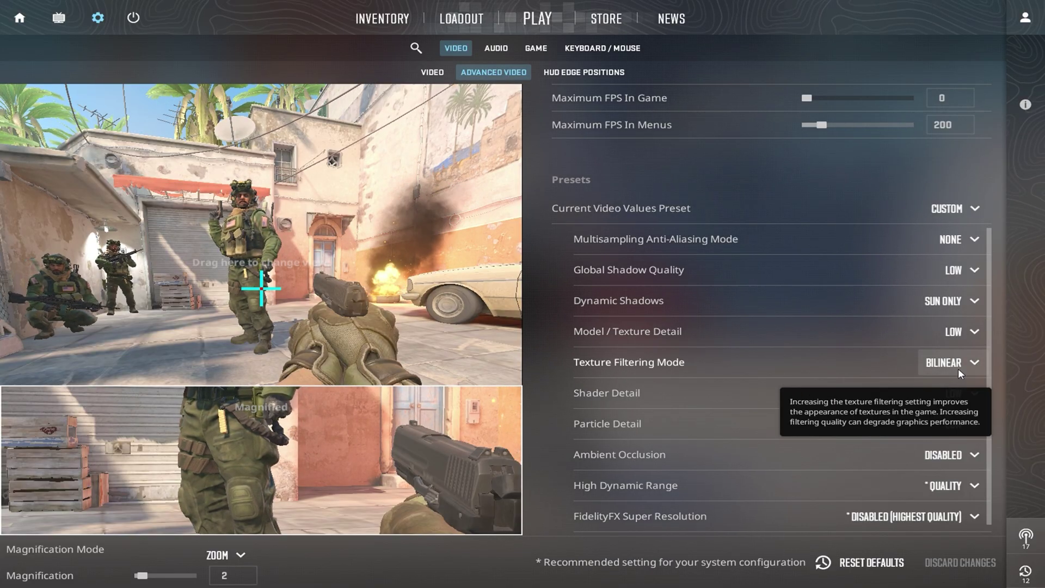
Keep Shader Detail and Particle Detail at Low and Ambient Occlusion Disabled.
scroll(955, 368, down, 1)
click(952, 381)
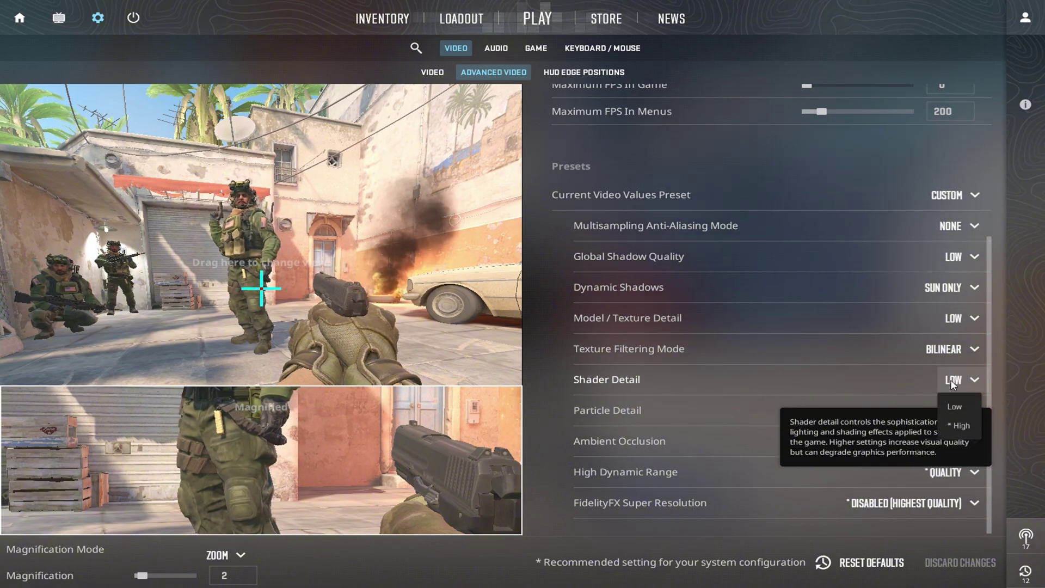
click(952, 384)
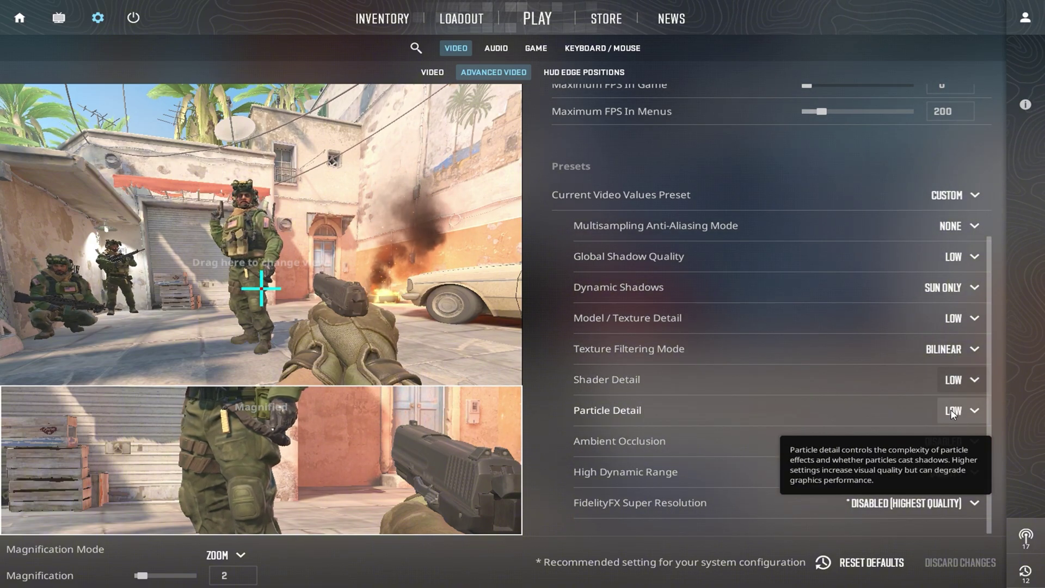
click(952, 412)
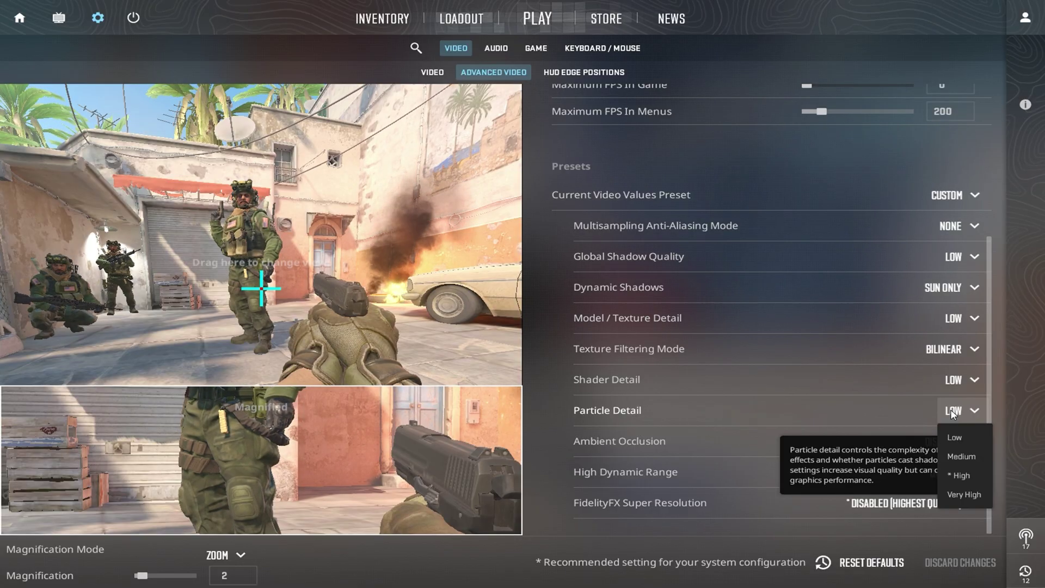
click(953, 412)
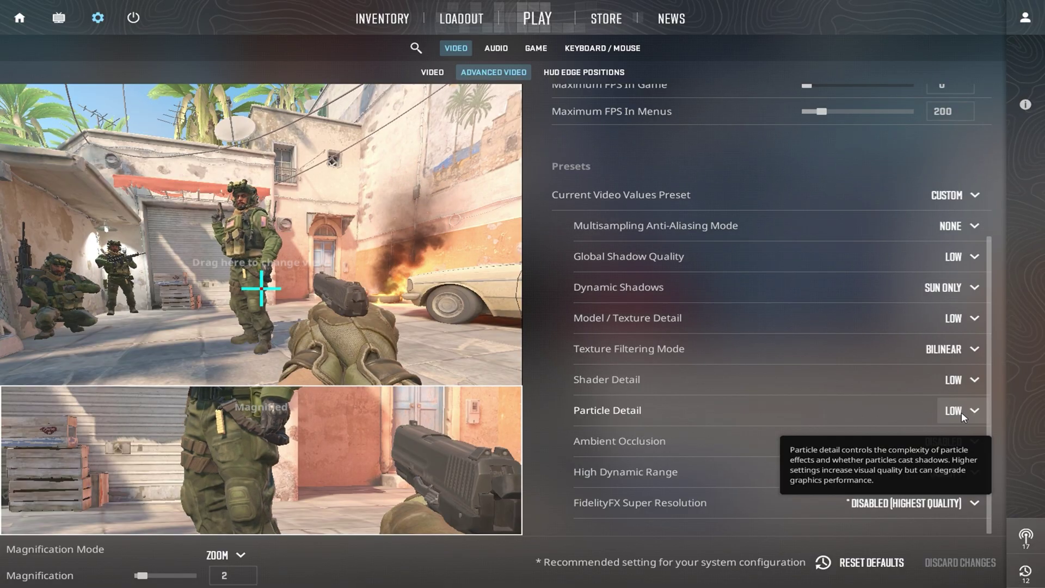
click(948, 443)
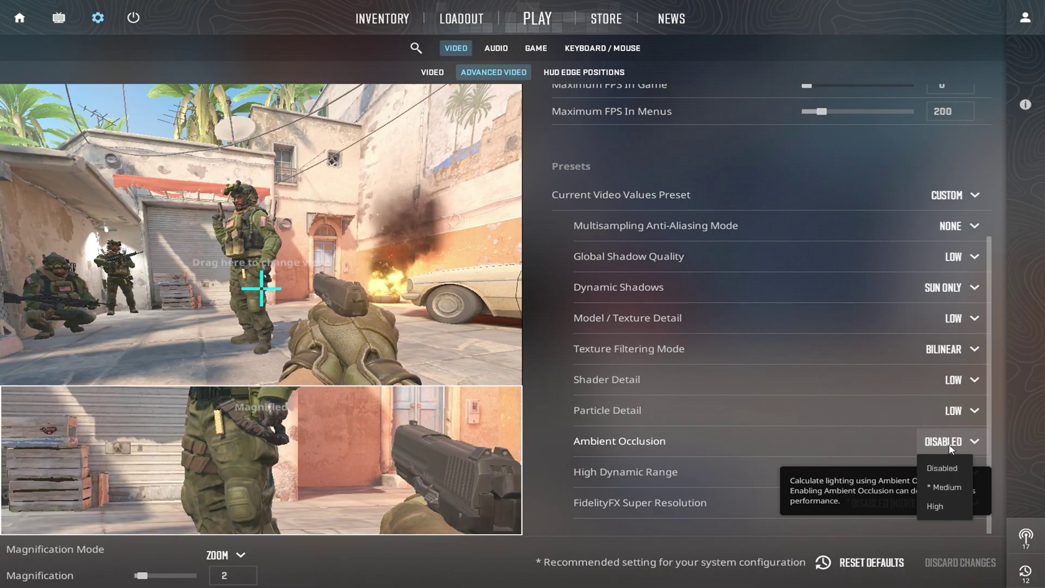
click(948, 443)
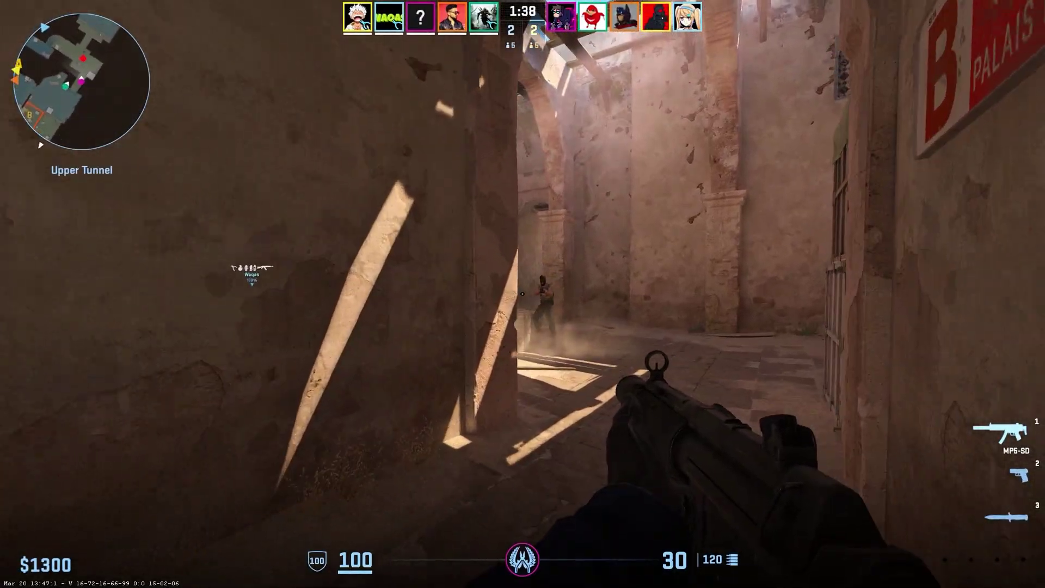
Shoot both enemies in Upper Tunnel with the MP5-SD, raising money to $2500.
click(522, 294)
click(521, 294)
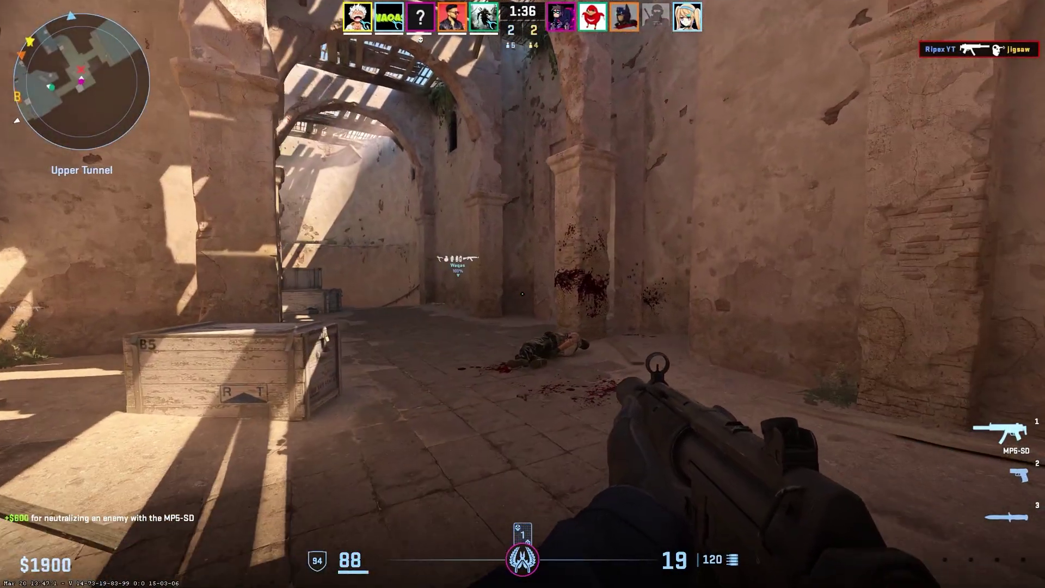
click(522, 294)
click(521, 293)
click(521, 294)
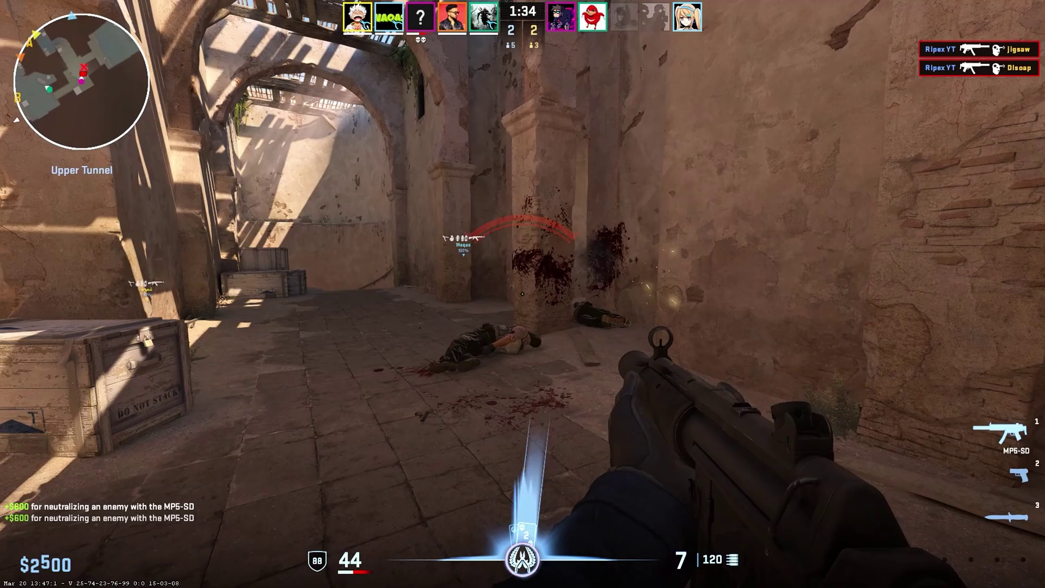